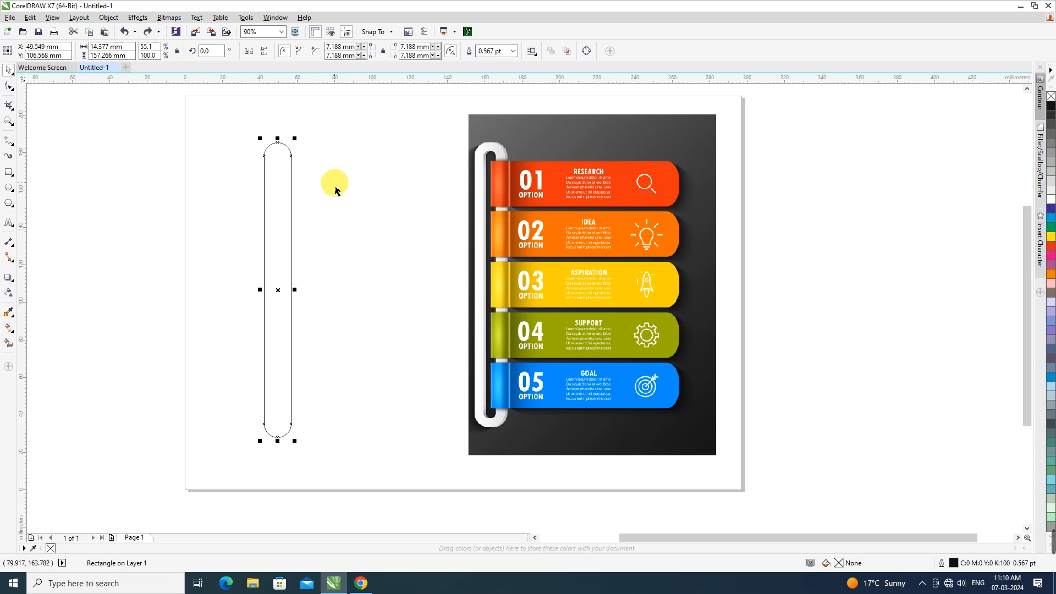
# - Apply a one-step 5 mm inside contour to the tall rounded rectangle
pyautogui.click(337, 190)
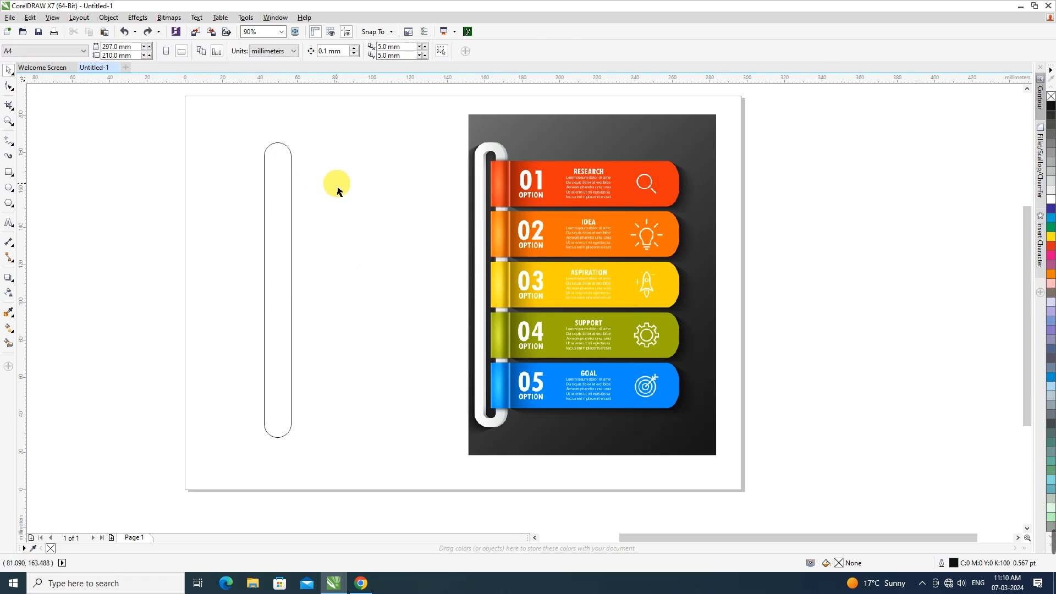
pyautogui.hotkey('ctrl', 'F9')
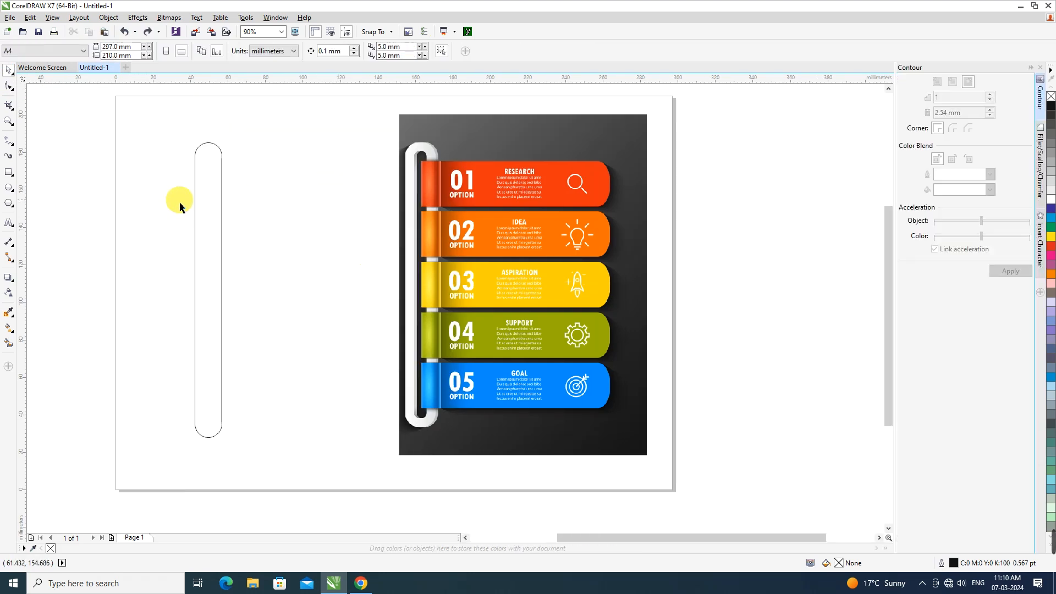
pyautogui.moveTo(155, 141); pyautogui.dragTo(286, 457)
pyautogui.moveTo(978, 112); pyautogui.dragTo(843, 142)
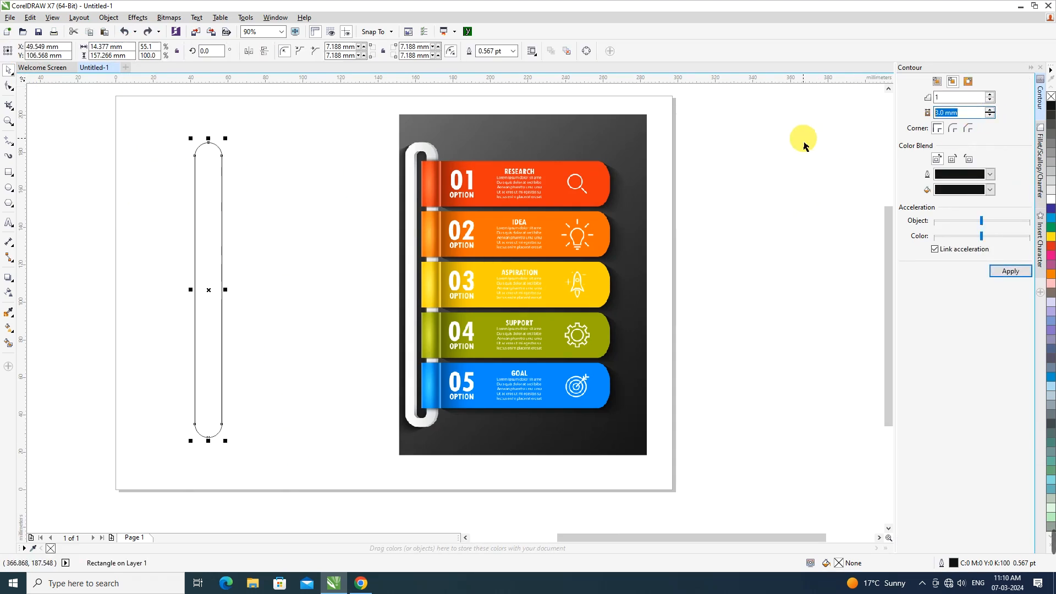
pyautogui.write('5')
pyautogui.press('Return')
pyautogui.click(236, 179)
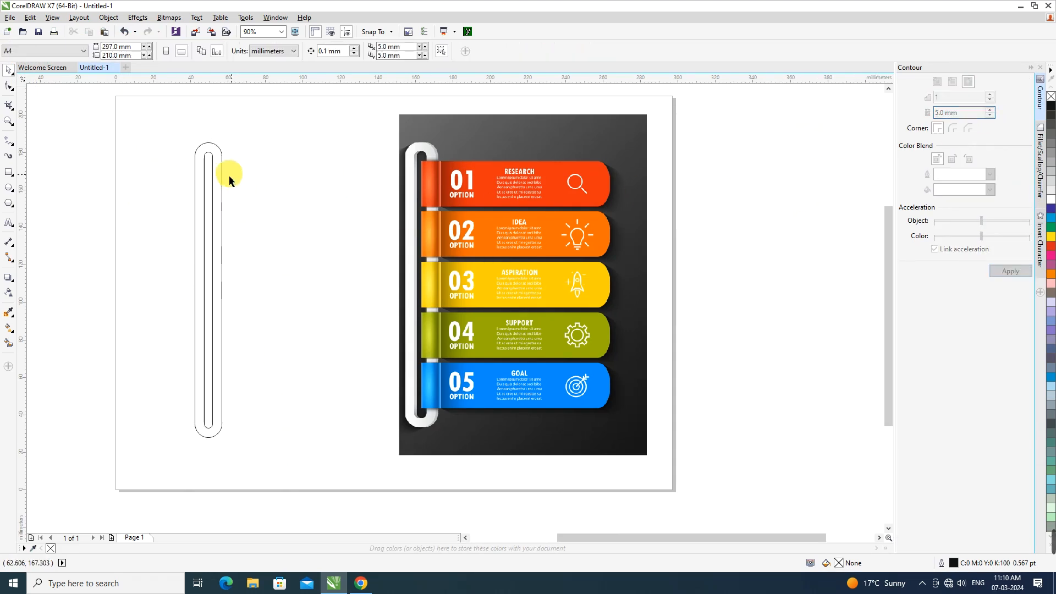
# - Widen the contoured rounded rectangle to about 17 mm
pyautogui.click(207, 165)
pyautogui.scroll(5, 224, 297)
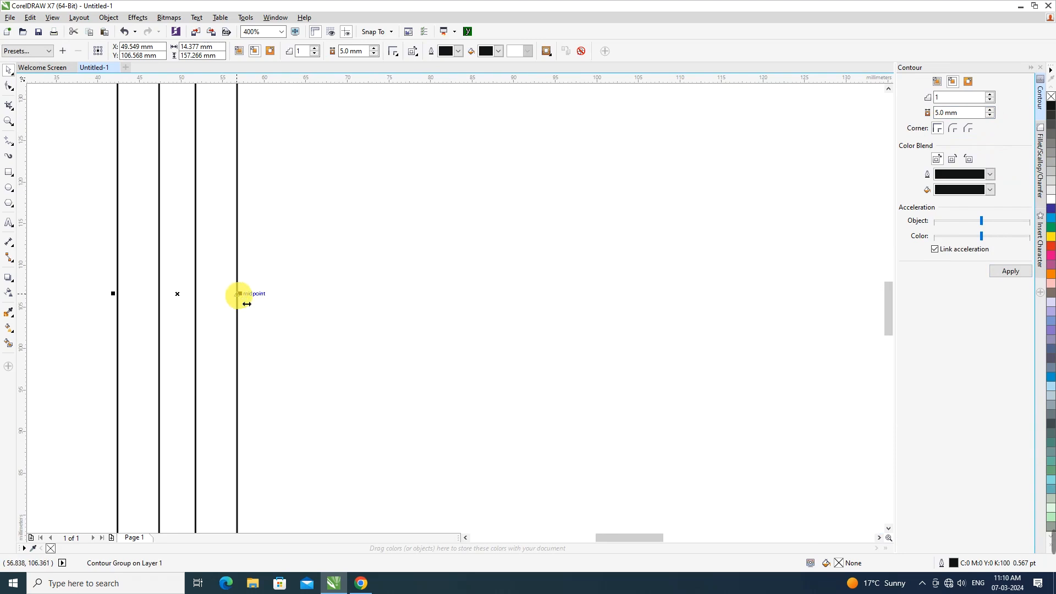
pyautogui.scroll(-5, 249, 302)
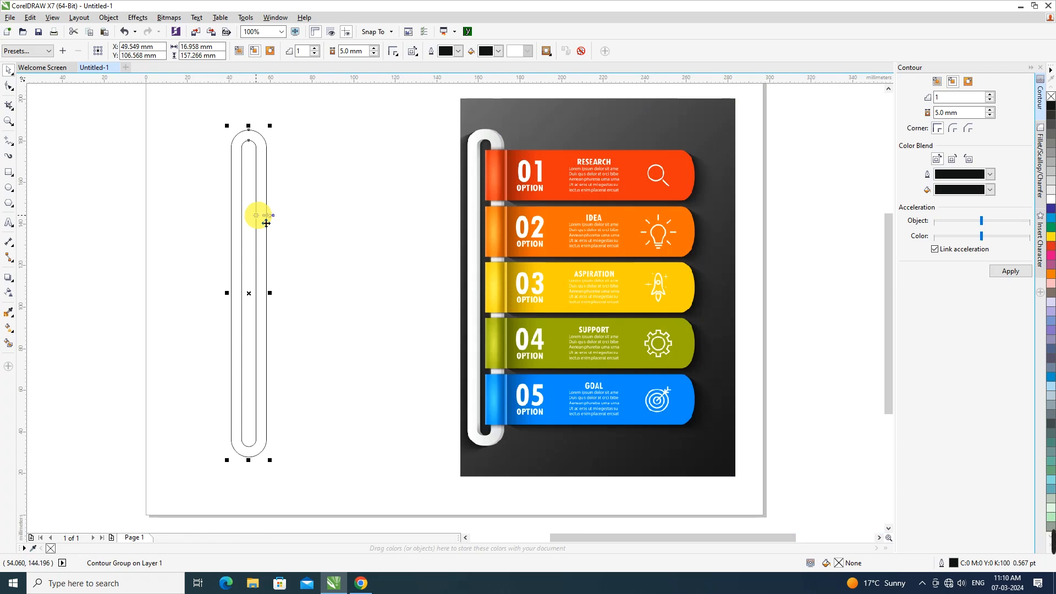
# - Break the contour group apart and combine its inner and outer outlines into one hollow frame shape
pyautogui.click(132, 18)
pyautogui.moveTo(109, 17)
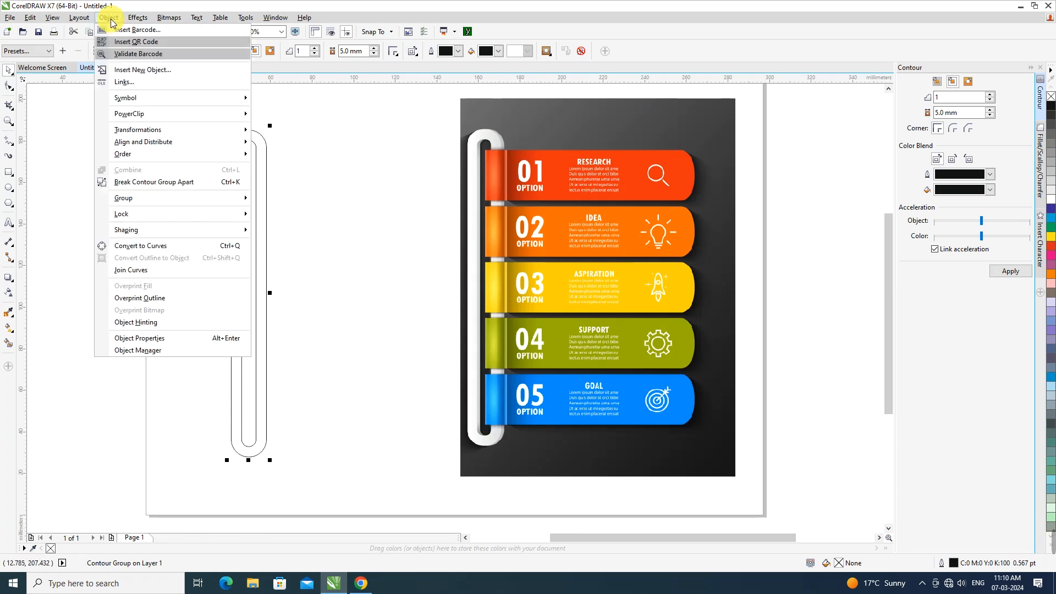
pyautogui.click(174, 181)
pyautogui.click(189, 113)
pyautogui.moveTo(191, 114); pyautogui.dragTo(343, 484)
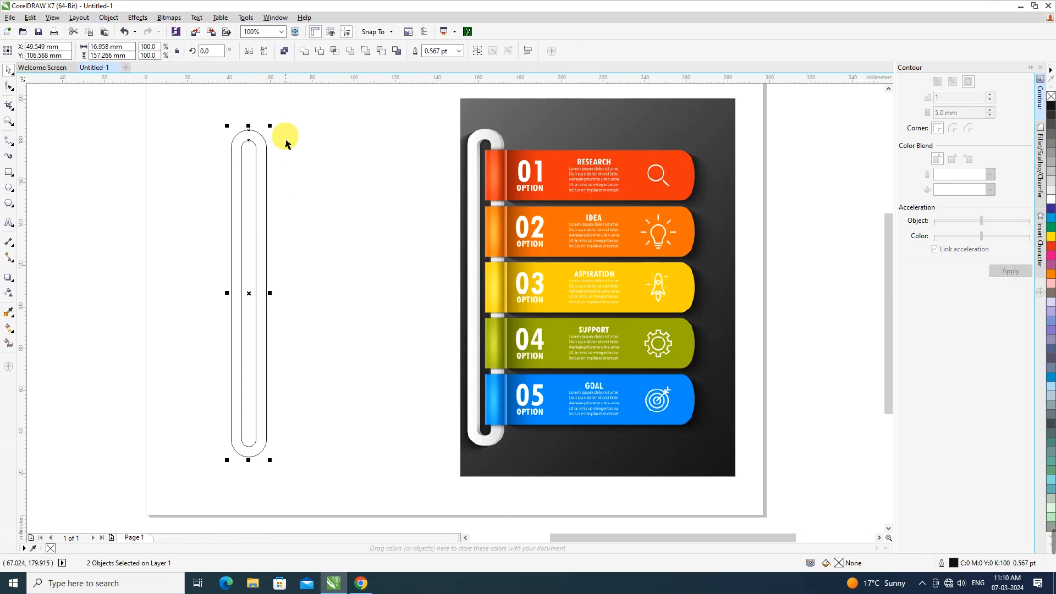
pyautogui.click(284, 51)
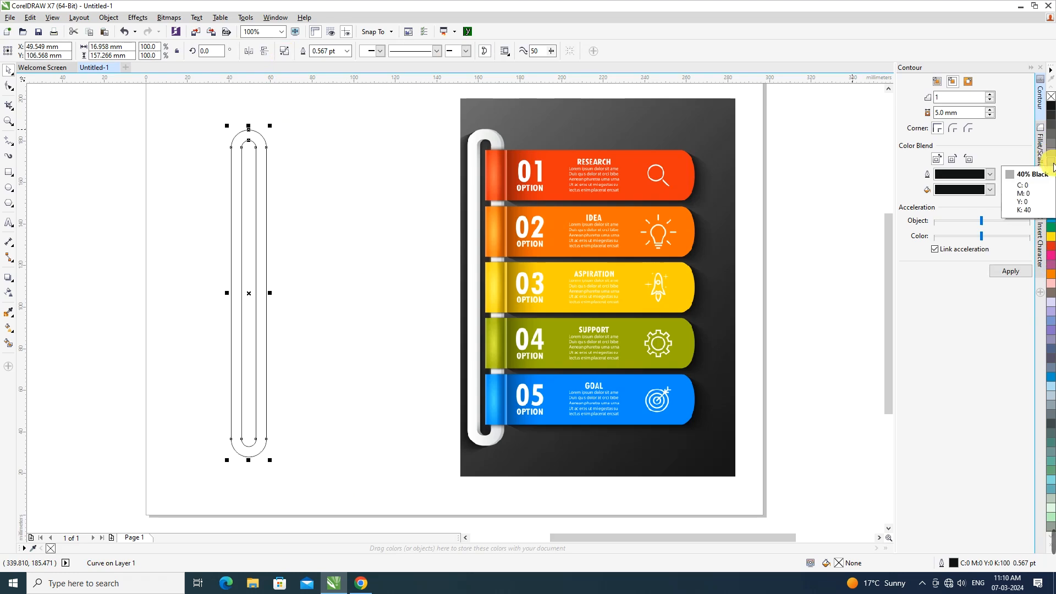
pyautogui.click(374, 165)
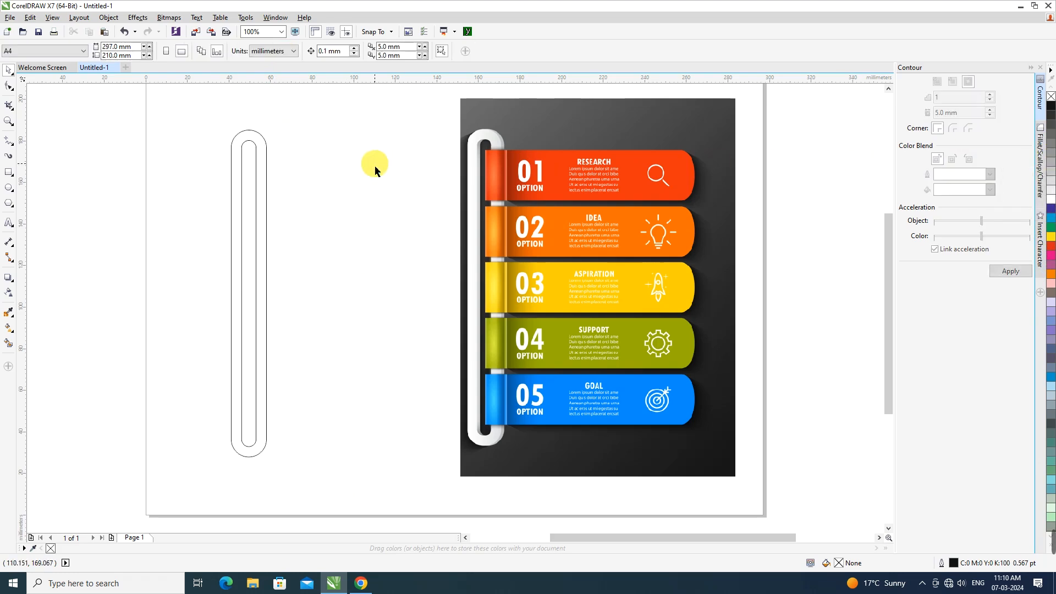
# - Add a page-sized background rectangle, fill it with the dark grey sampled from the reference image's background, and lock it
pyautogui.doubleClick(18, 174)
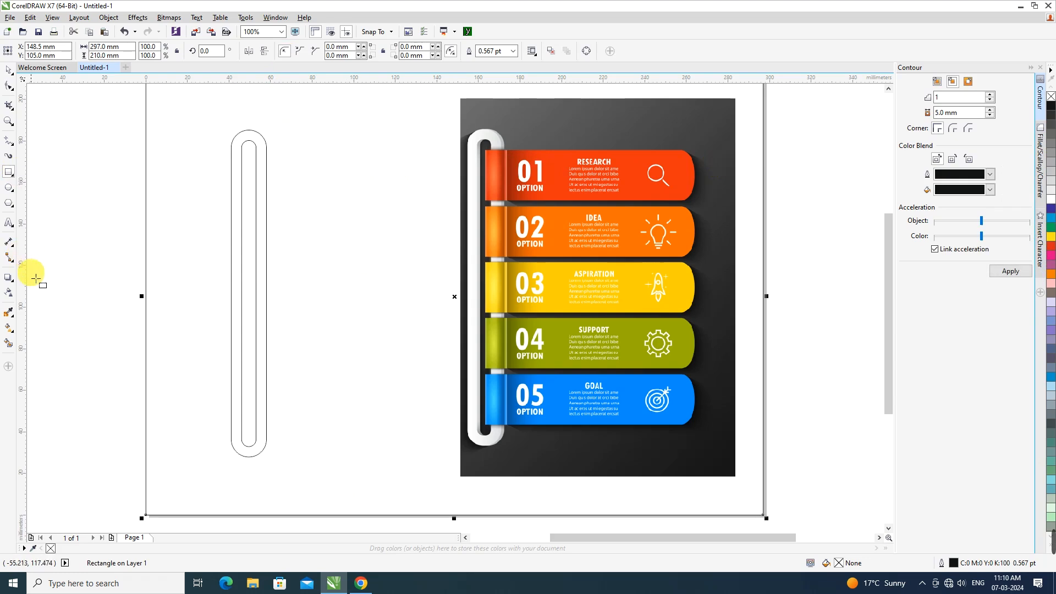
pyautogui.click(9, 313)
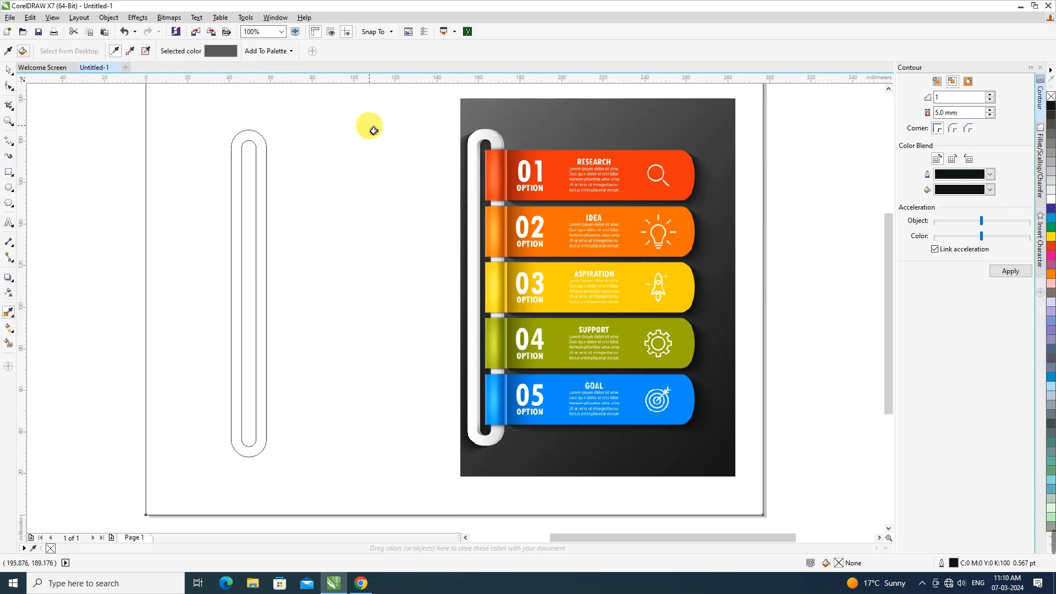
pyautogui.click(373, 130)
pyautogui.press('space')
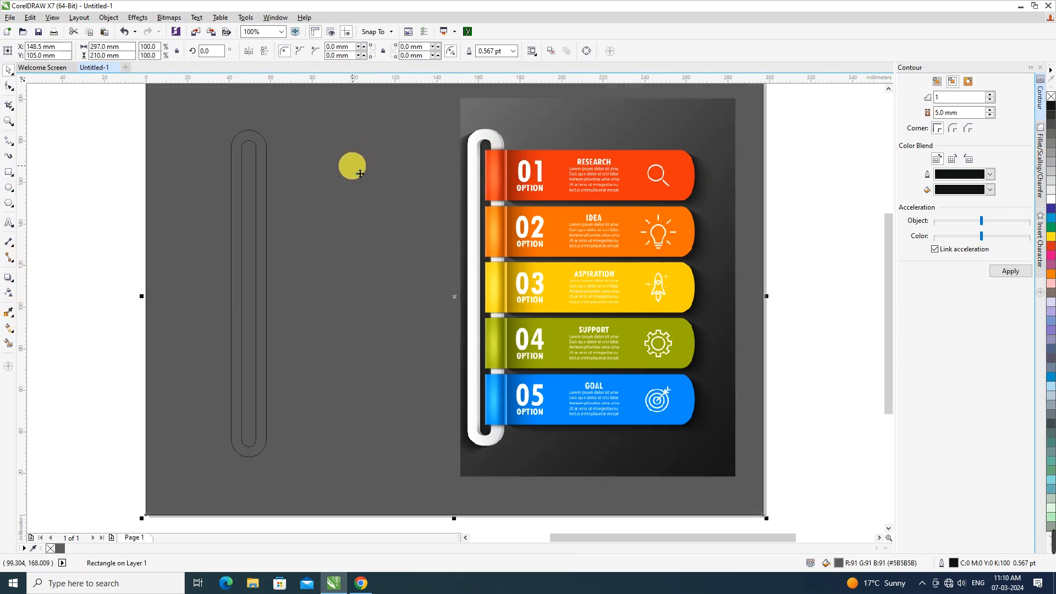
pyautogui.rightClick(361, 207)
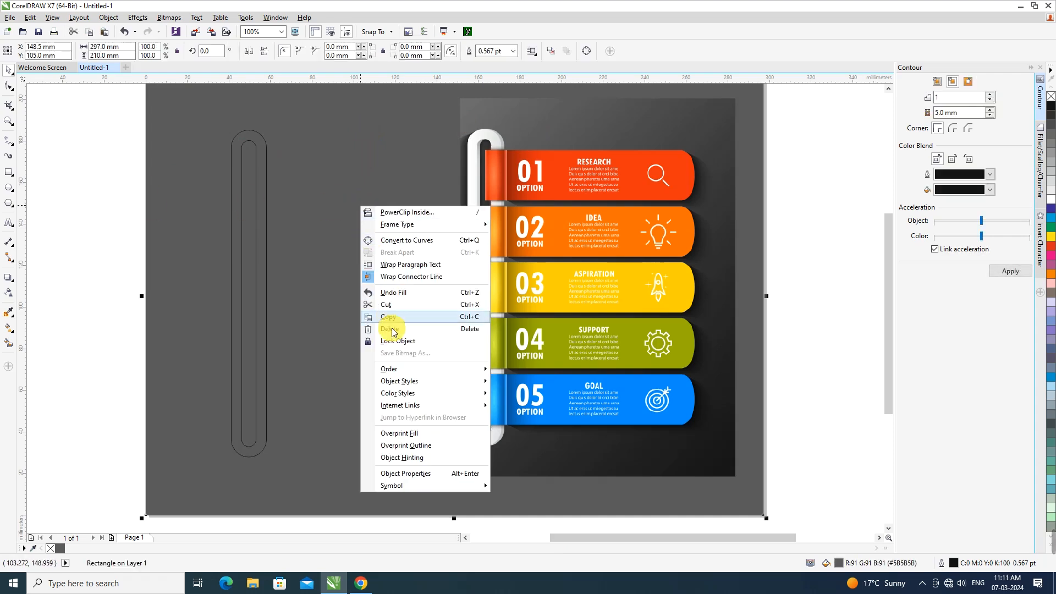
pyautogui.click(392, 341)
pyautogui.click(124, 194)
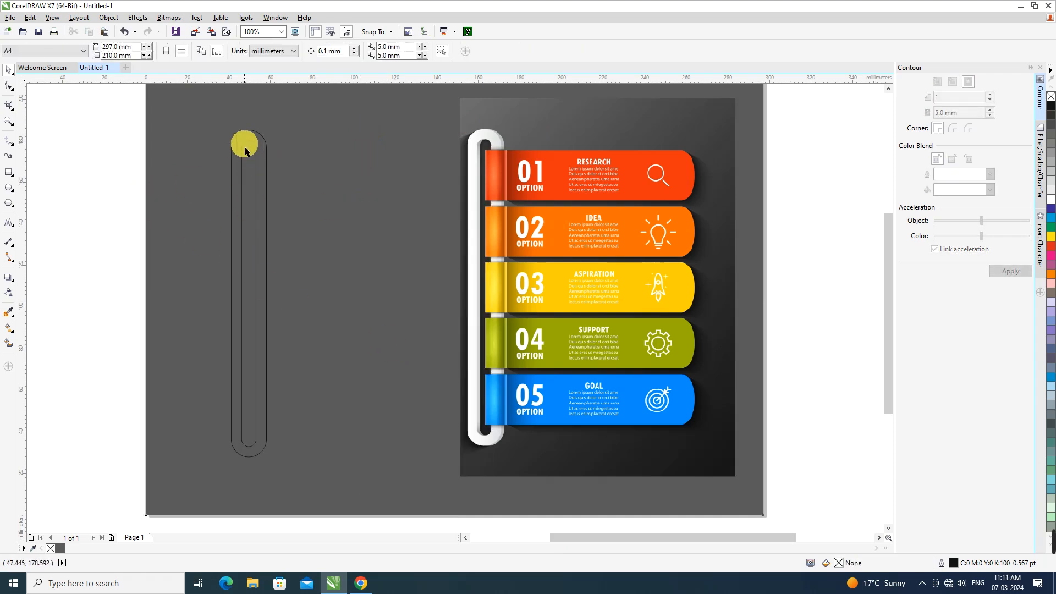
# - Fill the hollow frame with white and remove its outline
pyautogui.click(245, 150)
pyautogui.click(1051, 202)
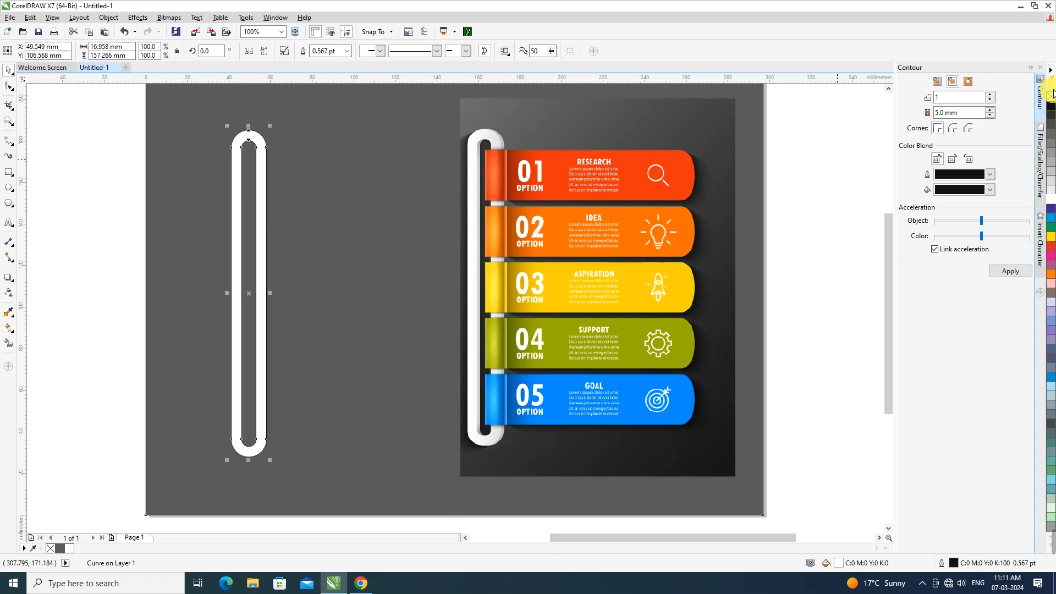
pyautogui.rightClick(1050, 98)
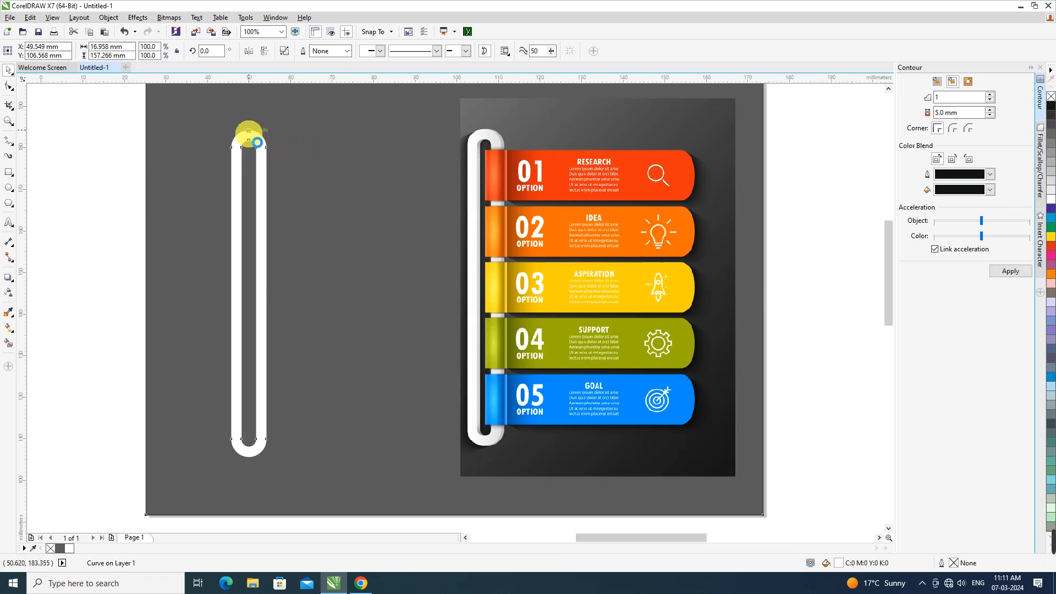
# - Duplicate the white frame about 1.2 mm to the right, fill the copy with 50% Black and place it behind the original
pyautogui.scroll(3, 253, 134)
pyautogui.moveTo(237, 156); pyautogui.dragTo(257, 165)
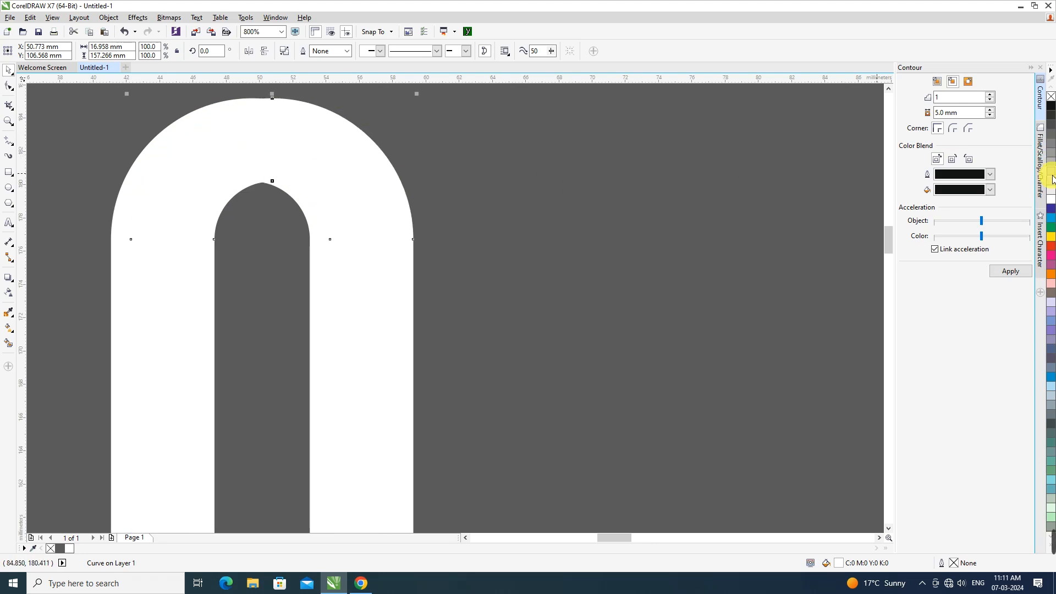
pyautogui.click(1051, 158)
pyautogui.press('pagedown')
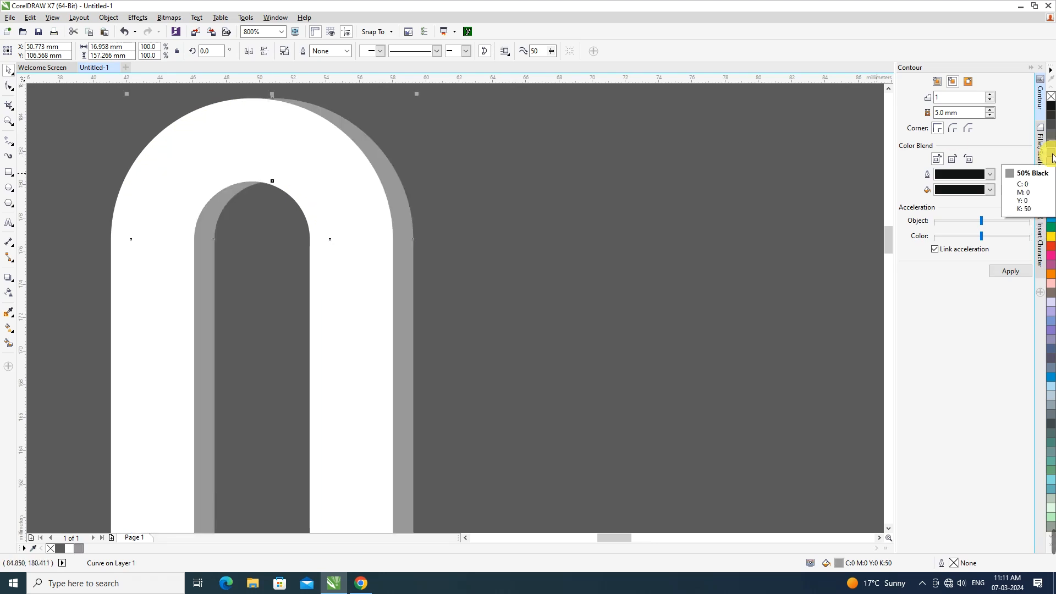
# - Draw a horizontal rectangle about 92 × 24 mm starting over the upper right side of the frame
pyautogui.scroll(-3, 432, 266)
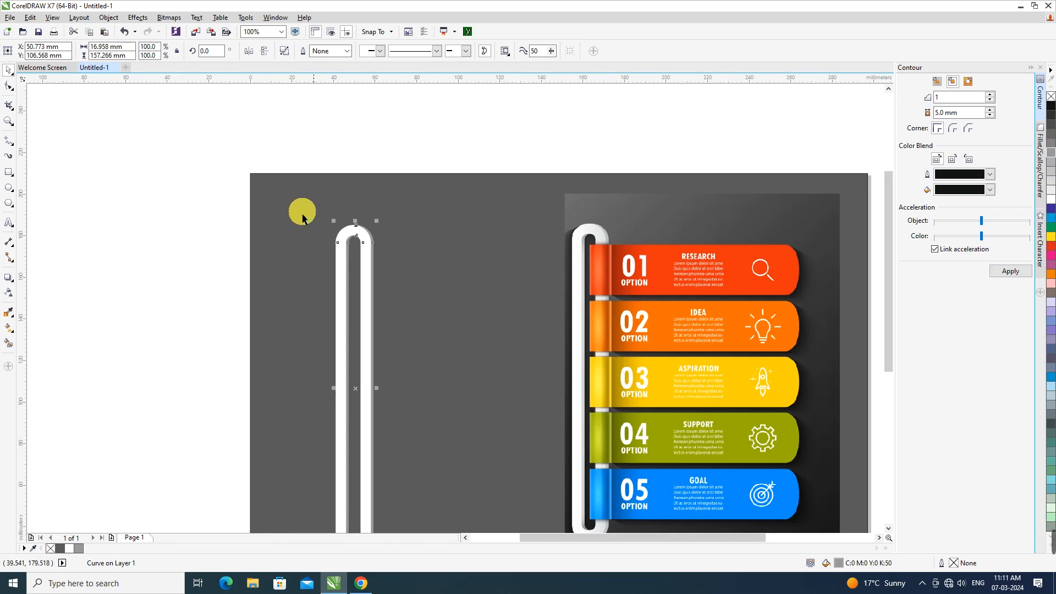
pyautogui.scroll(-1, 347, 253)
pyautogui.press('z')
pyautogui.moveTo(239, 181); pyautogui.dragTo(617, 386)
pyautogui.press('space')
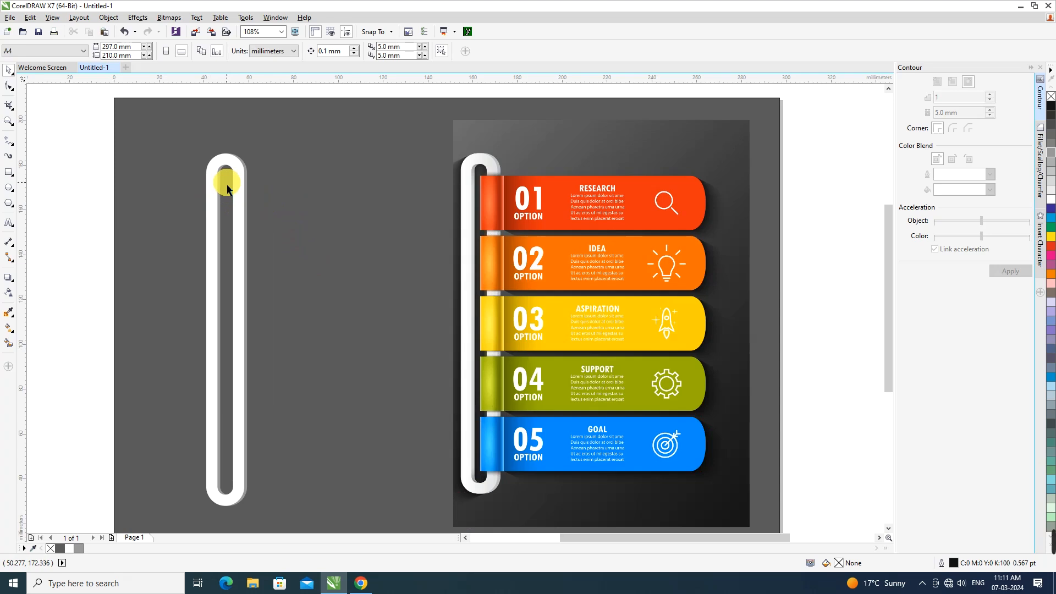
pyautogui.click(9, 172)
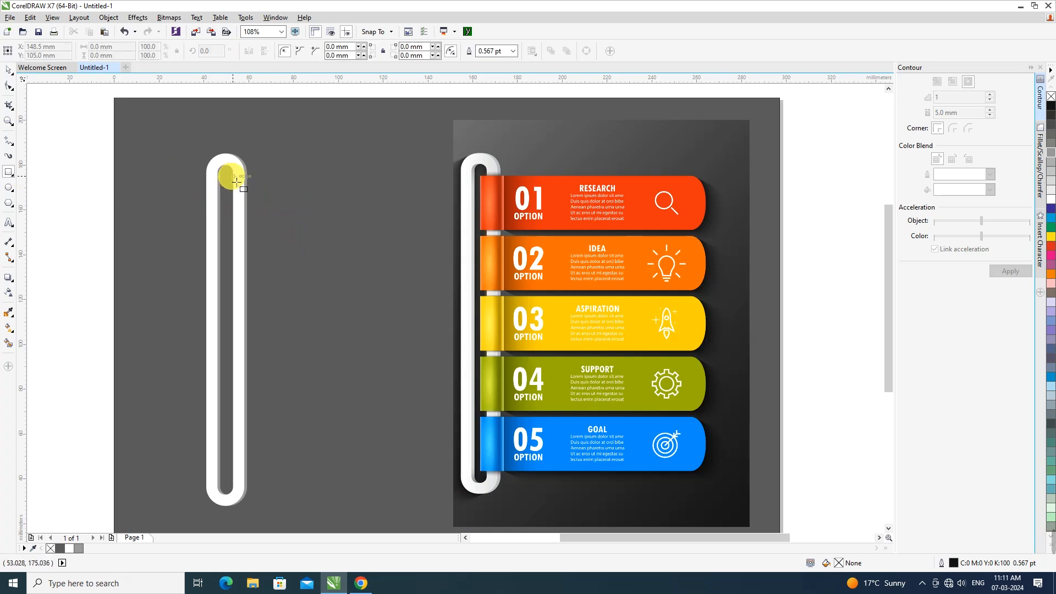
pyautogui.moveTo(233, 182); pyautogui.dragTo(438, 235)
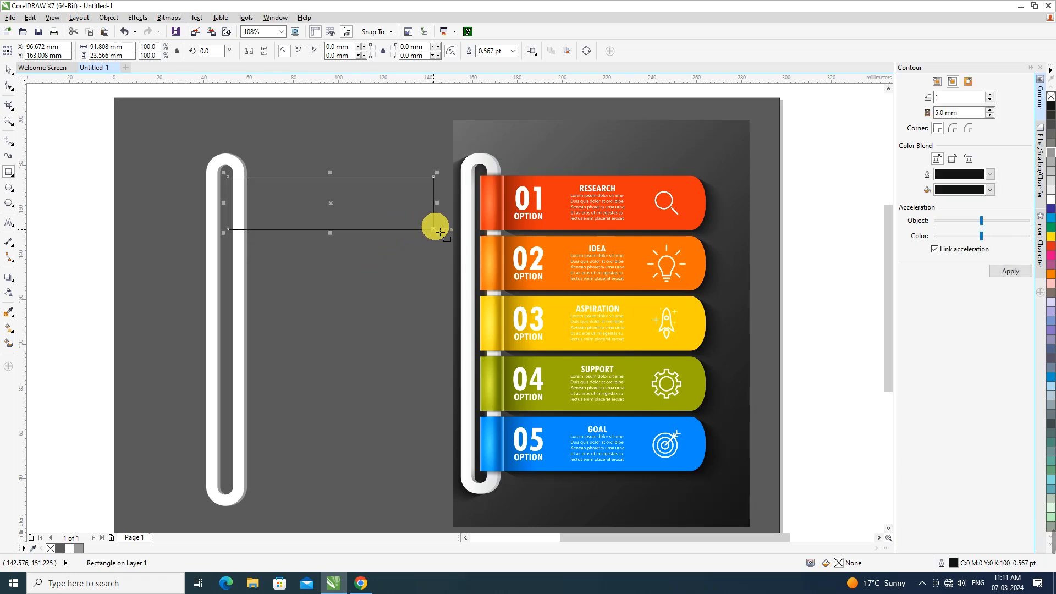
# - Round only the two right-hand corners of the horizontal rectangle to a radius of about 6.5 mm
pyautogui.click(10, 86)
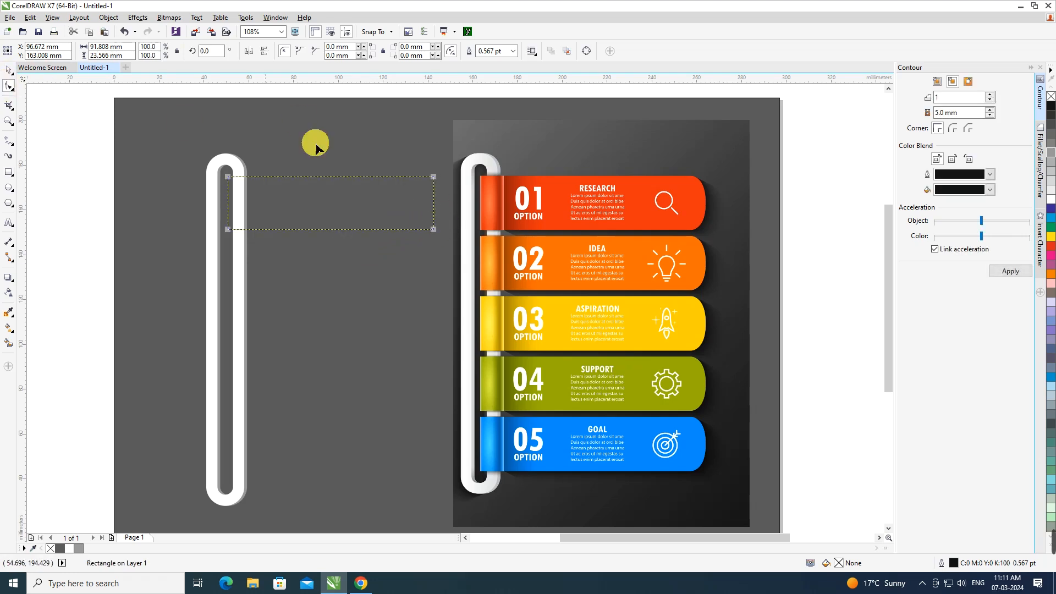
pyautogui.moveTo(433, 182); pyautogui.dragTo(419, 188)
pyautogui.moveTo(436, 236); pyautogui.dragTo(419, 240)
pyautogui.press('space')
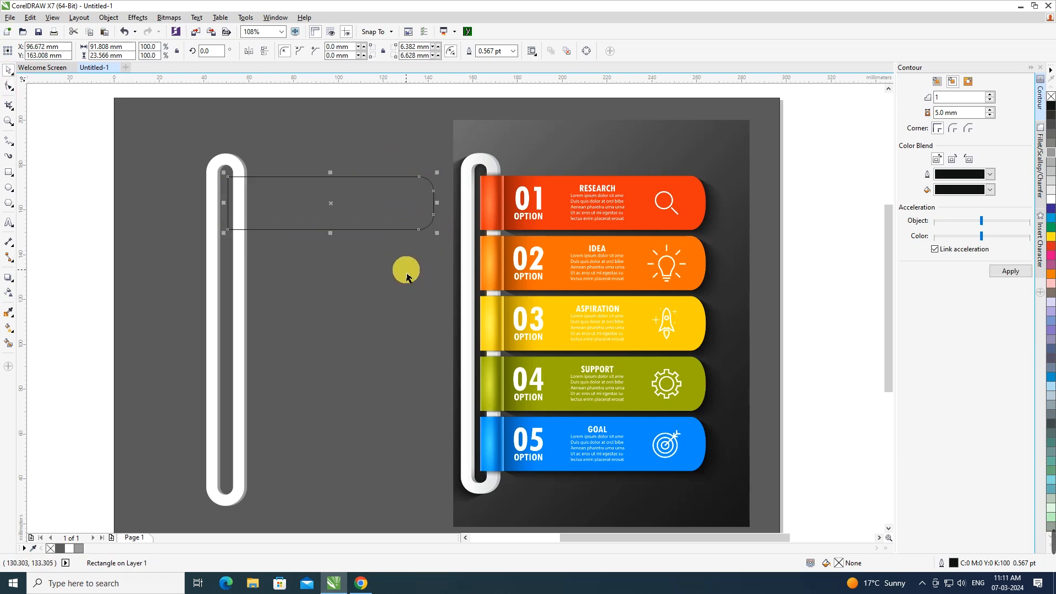
# - Fill the horizontal bar with the orange-red sampled from the reference's 01 banner
pyautogui.click(8, 313)
pyautogui.click(546, 193)
pyautogui.click(362, 207)
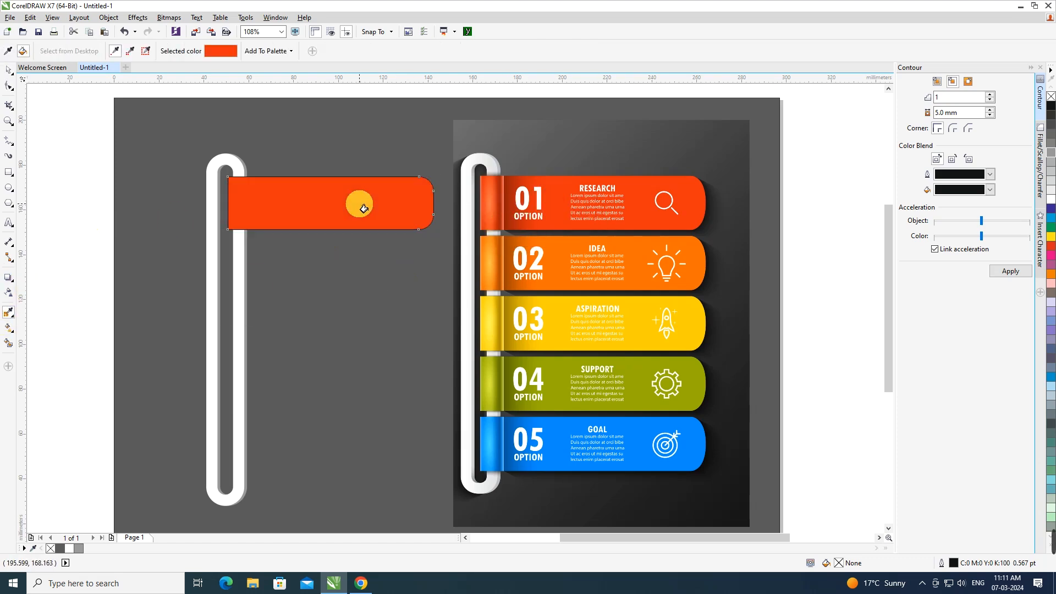
pyautogui.press('space')
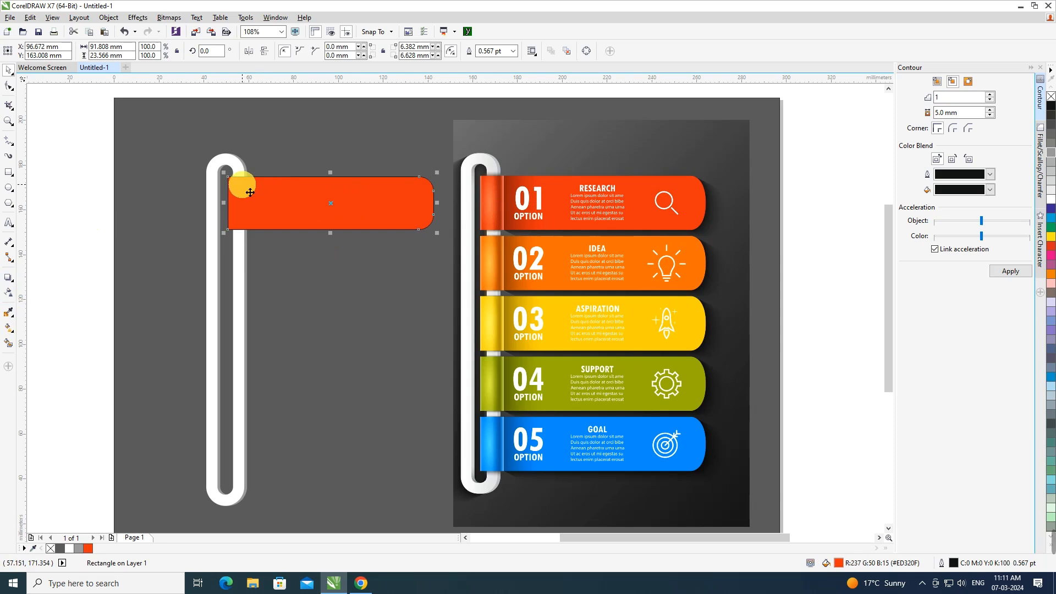
# - Shift the orange-red bar about 0.9 mm to the right and set its height to 23 mm
pyautogui.scroll(3, 250, 192)
pyautogui.moveTo(250, 192); pyautogui.dragTo(252, 192)
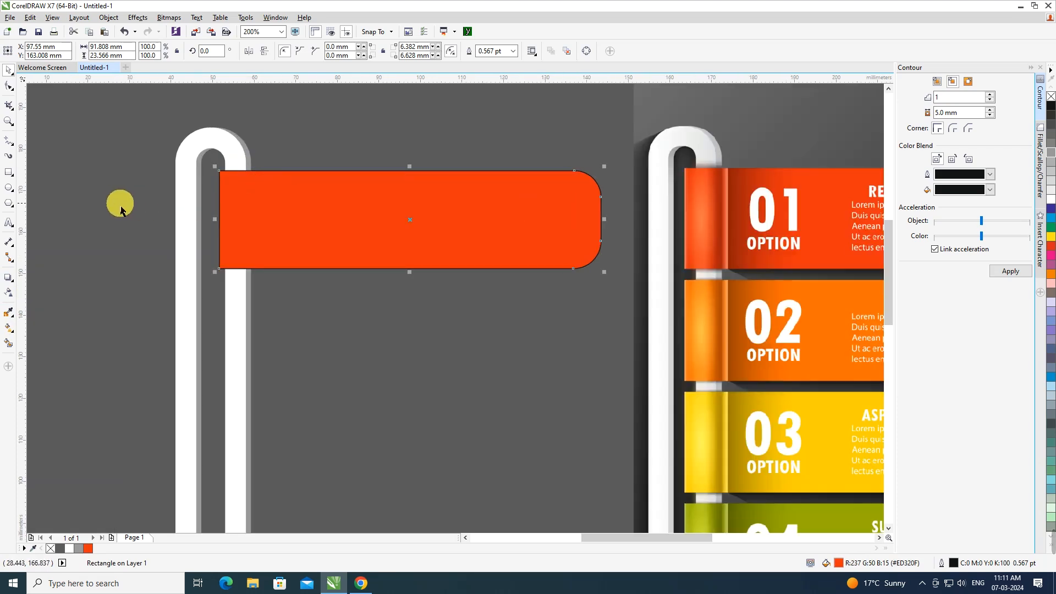
pyautogui.click(115, 55)
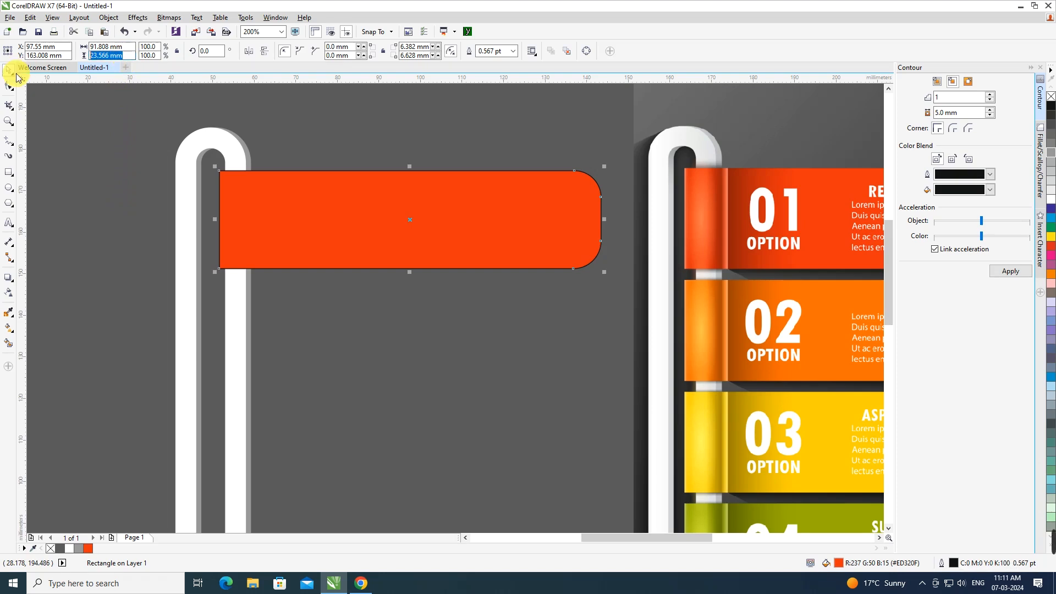
pyautogui.write('23')
pyautogui.press('Return')
# - Draw a rectangle about 18.5 mm wide below the orange-red bar and set its height to 23 mm
pyautogui.click(8, 171)
pyautogui.moveTo(216, 300); pyautogui.dragTo(293, 401)
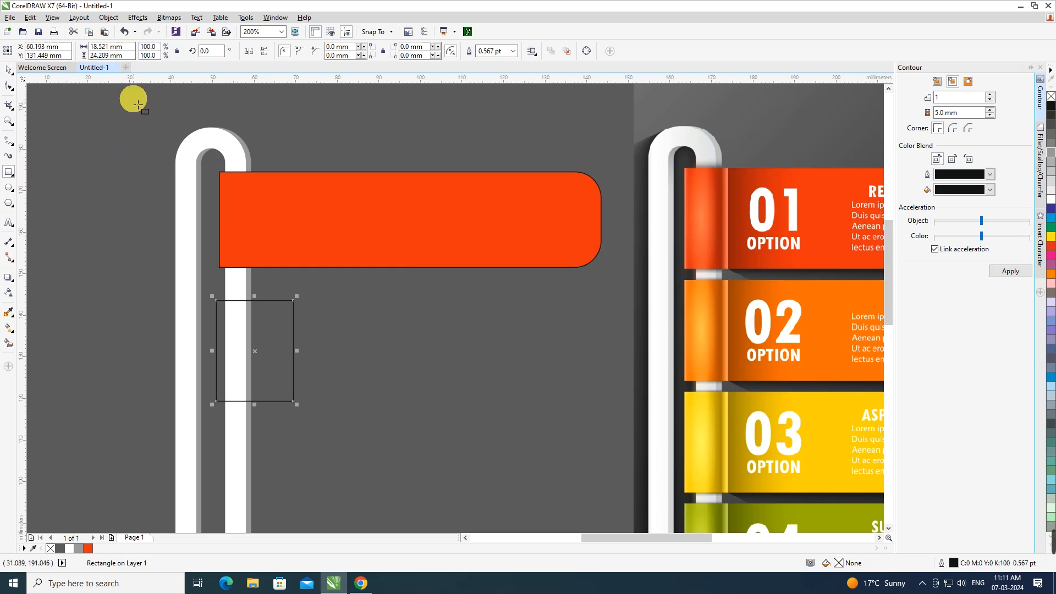
pyautogui.write('23')
pyautogui.press('Return')
# - Align the small rectangle with the top and left edges of the orange-red bar
pyautogui.click(7, 69)
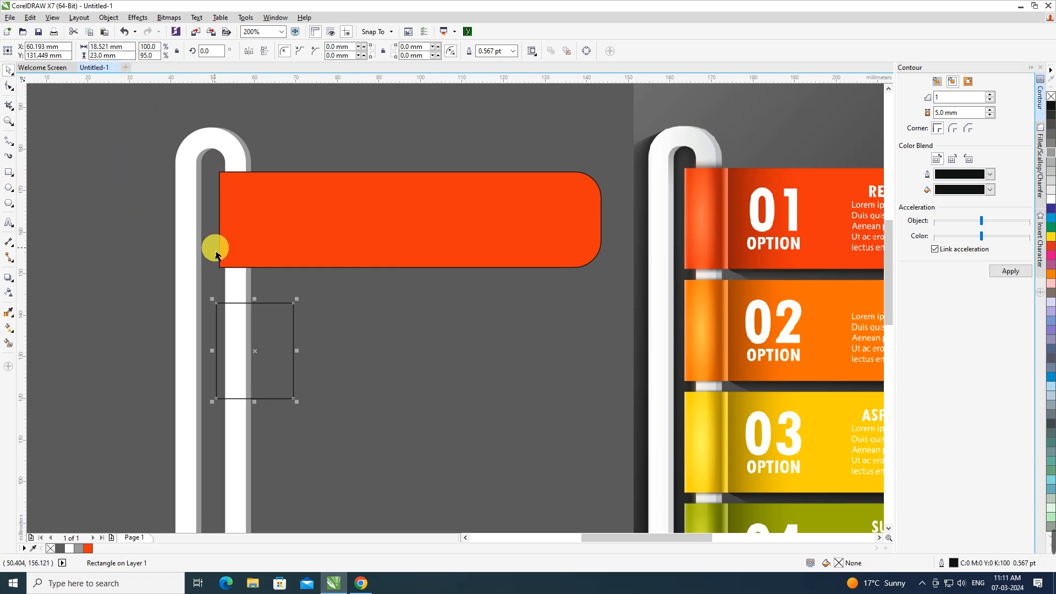
pyautogui.keyDown('shift'); pyautogui.click(237, 243); pyautogui.keyUp('shift')
pyautogui.press('t')
pyautogui.press('l')
# - Resize the small rectangle to about 9.8 mm wide, with its left edge extending about 1 mm beyond the bar
pyautogui.scroll(-1, 322, 270)
pyautogui.click(244, 138)
pyautogui.press('z')
pyautogui.moveTo(231, 134); pyautogui.dragTo(486, 305)
pyautogui.press('space')
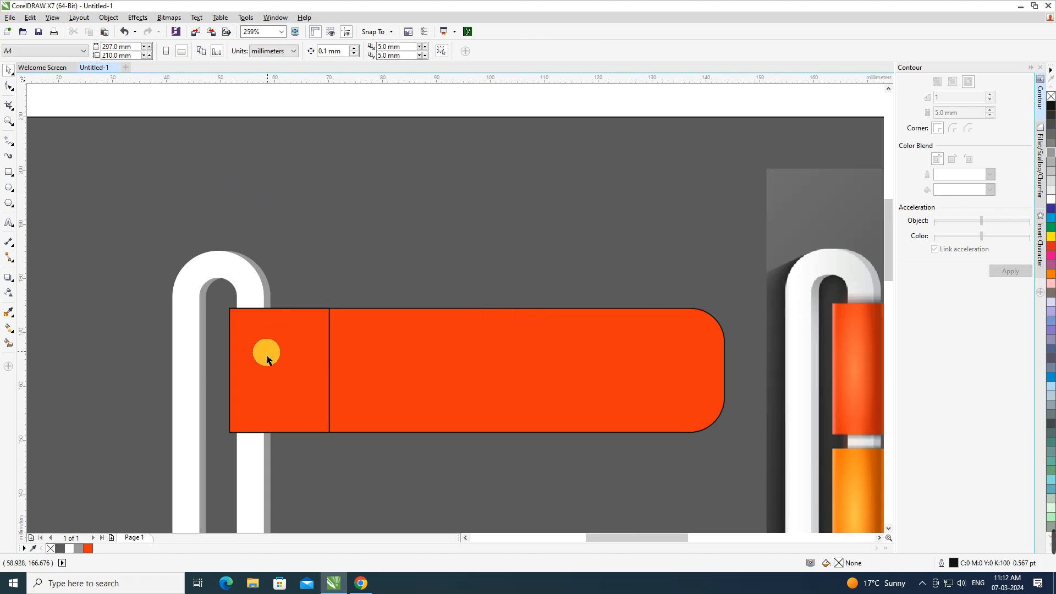
pyautogui.click(229, 399)
pyautogui.scroll(2, 230, 398)
pyautogui.moveTo(430, 352); pyautogui.dragTo(322, 352)
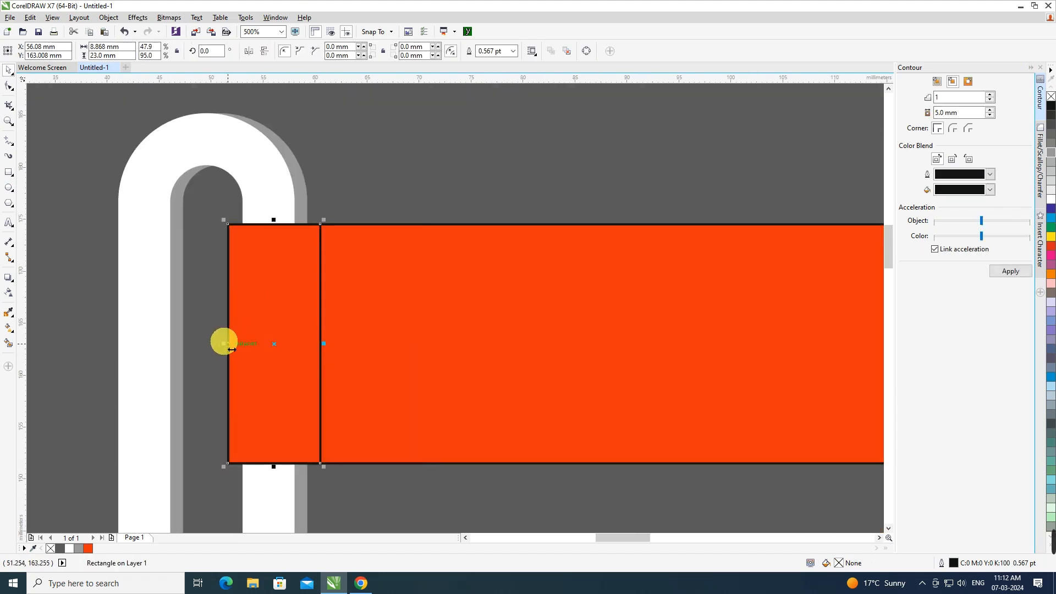
pyautogui.moveTo(223, 346); pyautogui.dragTo(214, 344)
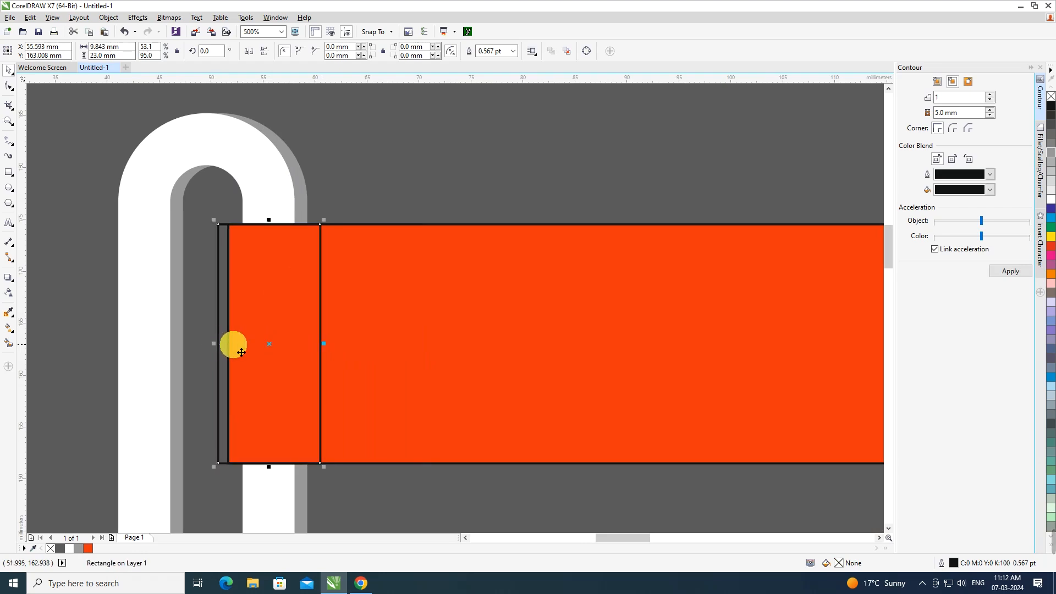
# - Fill the small rectangle with the orange-red sampled from the adjoining bar
pyautogui.click(6, 315)
pyautogui.click(413, 355)
pyautogui.click(267, 334)
pyautogui.press('space')
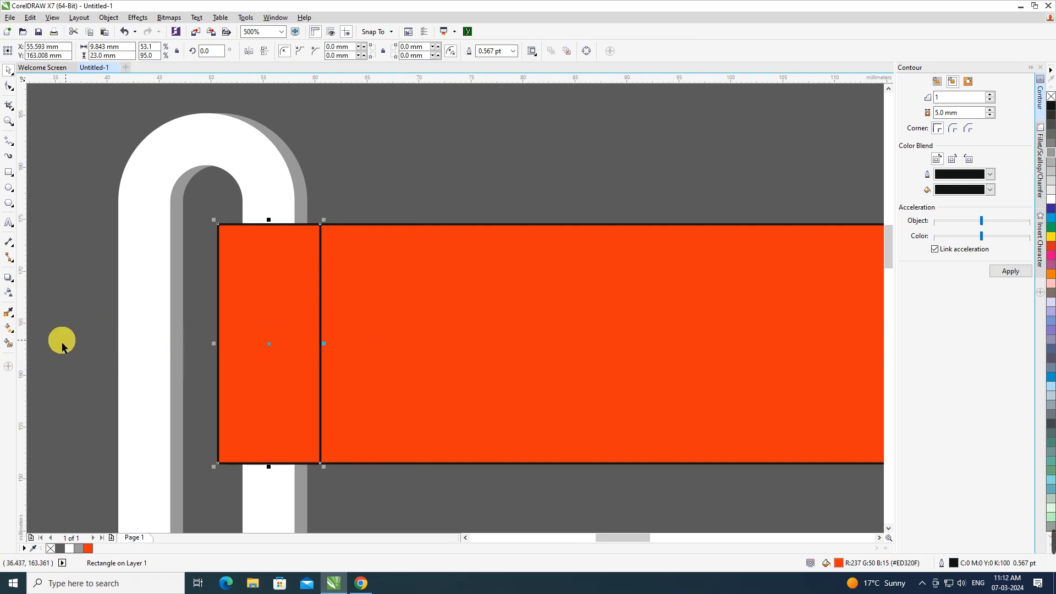
# - Apply an elliptical fountain fill with a white centre fading to orange-red on the small tab rectangle
pyautogui.click(9, 329)
pyautogui.click(10, 330)
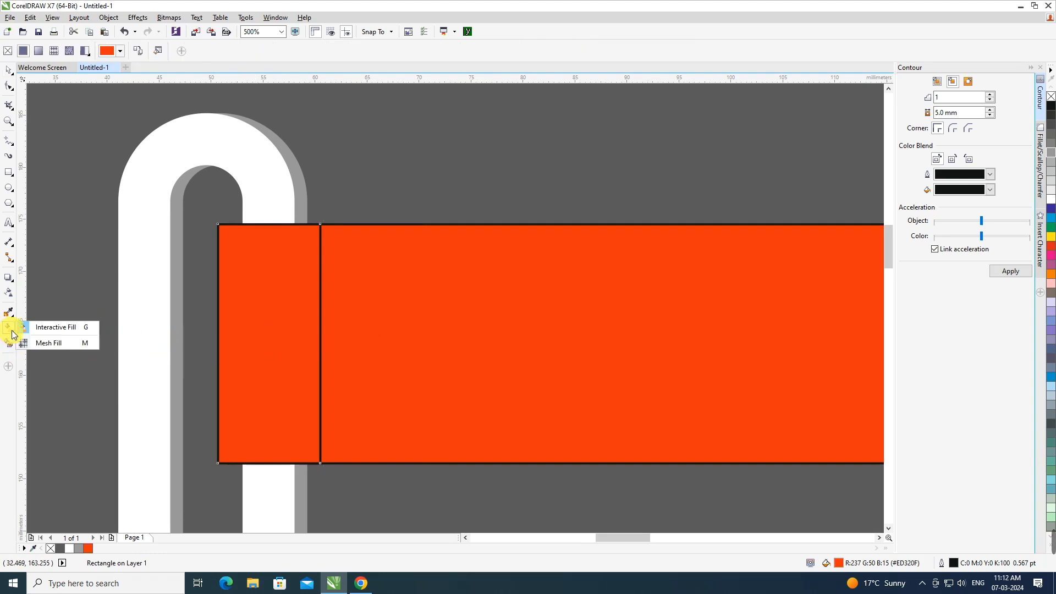
pyautogui.click(34, 327)
pyautogui.moveTo(264, 237); pyautogui.dragTo(265, 452)
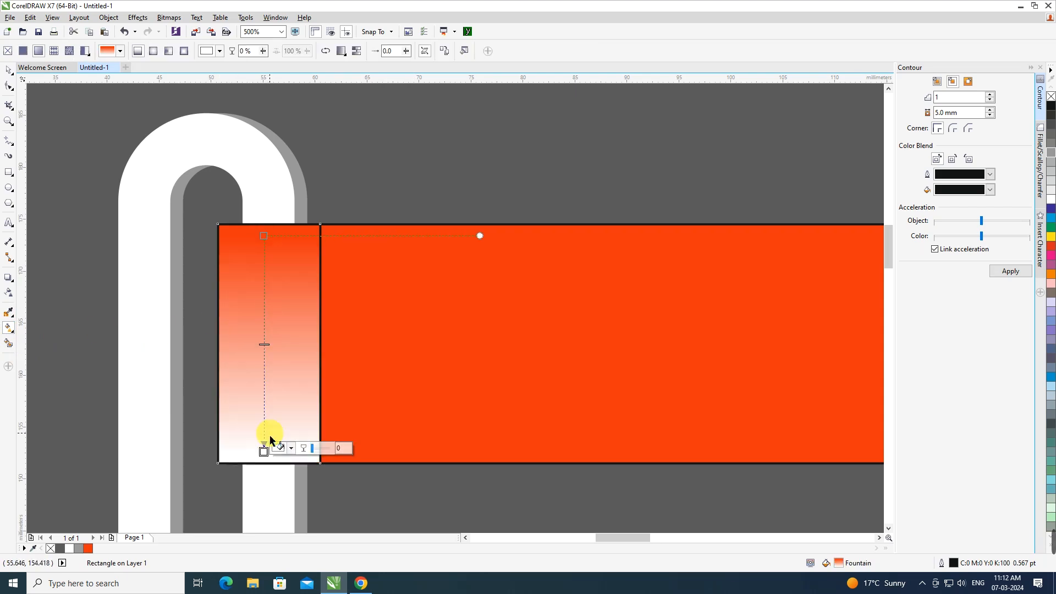
pyautogui.click(153, 51)
pyautogui.moveTo(271, 348)
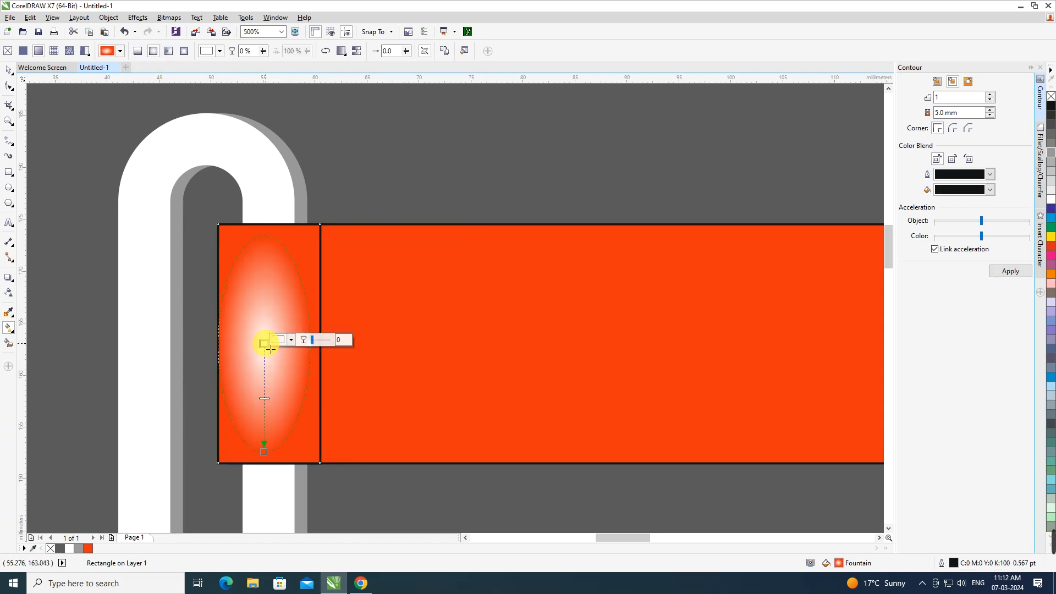
# - Set the gradient's centre colour to light orange #FC7546, sampled from the first tab in the reference image
pyautogui.scroll(-3, 270, 348)
pyautogui.click(280, 343)
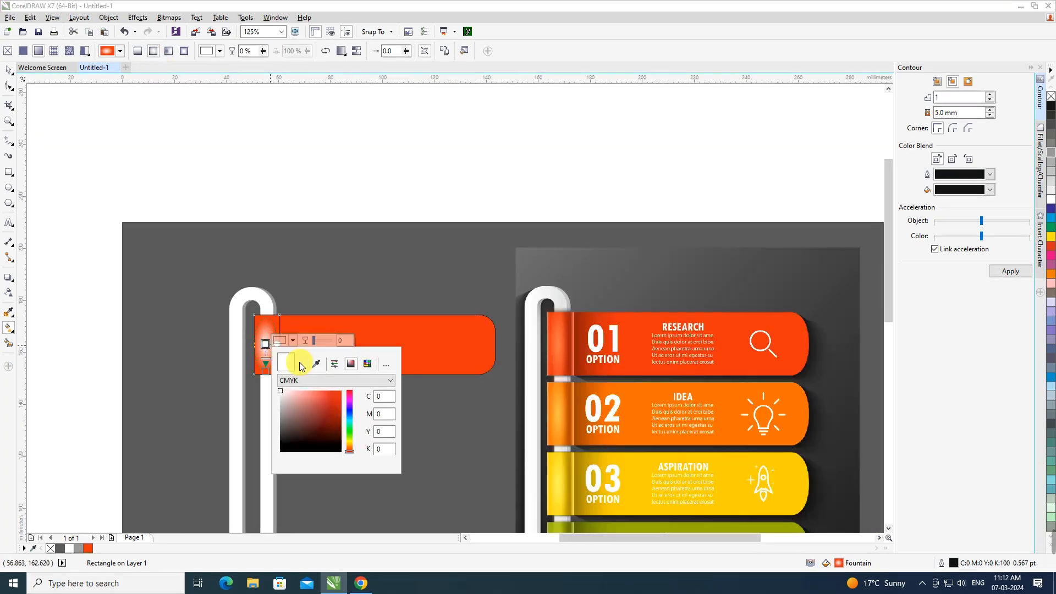
pyautogui.click(314, 364)
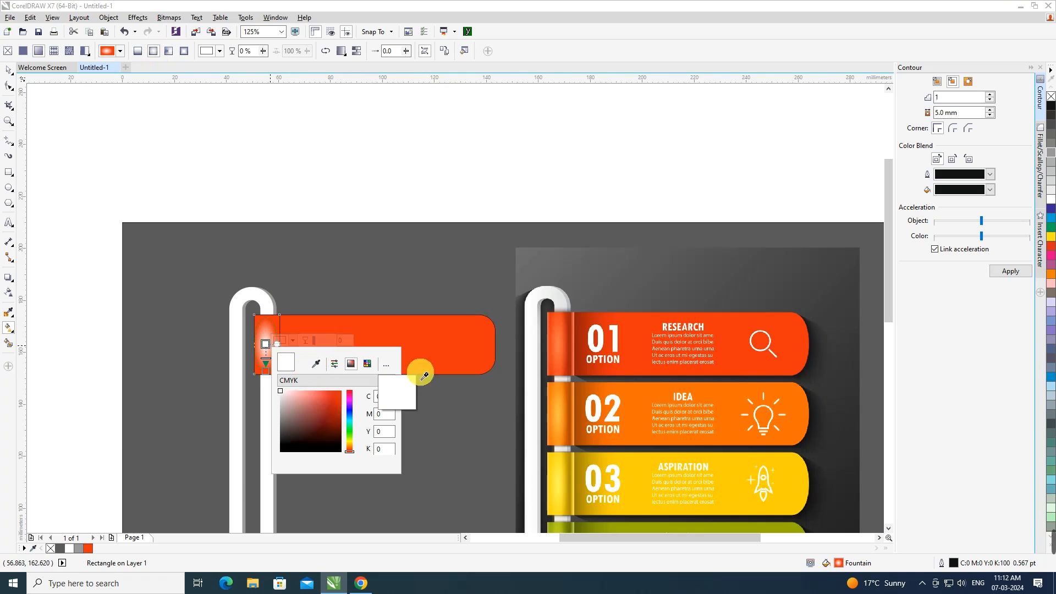
pyautogui.click(562, 350)
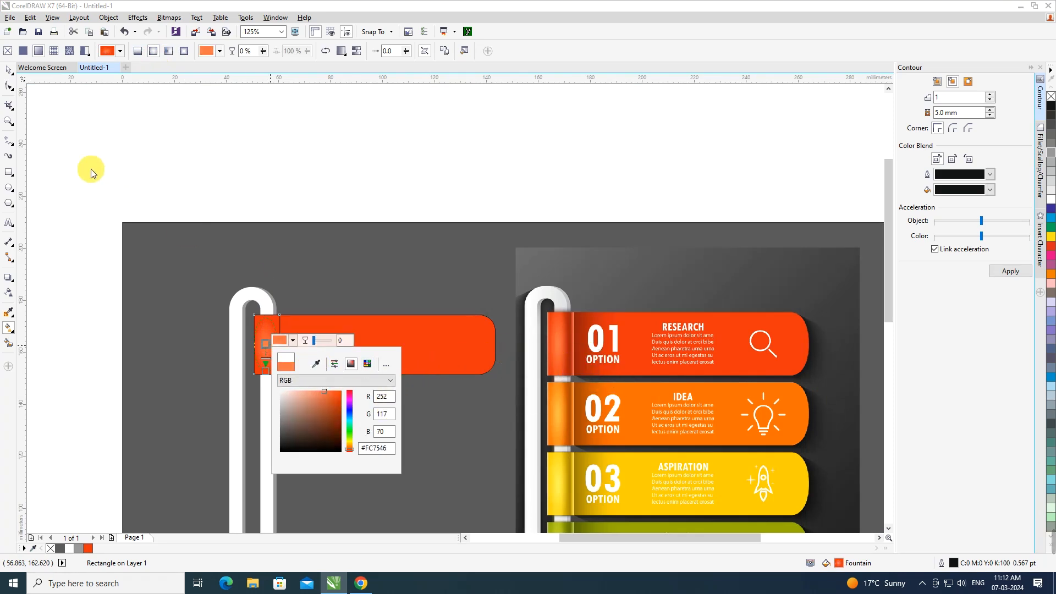
pyautogui.click(10, 72)
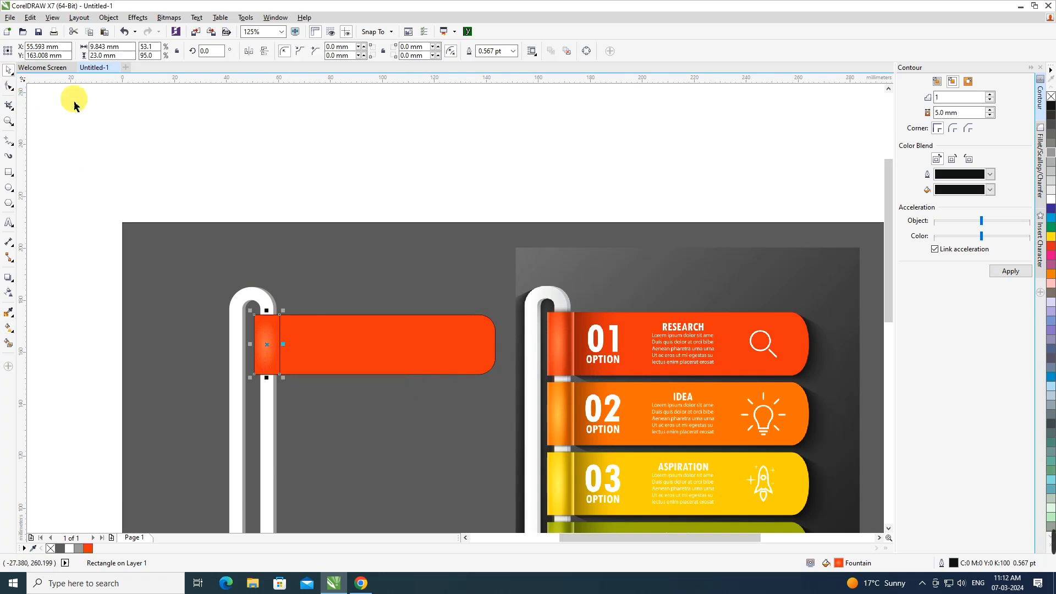
# - Remove the outlines from the small gradient tab and the orange-red bar
pyautogui.scroll(2, 293, 333)
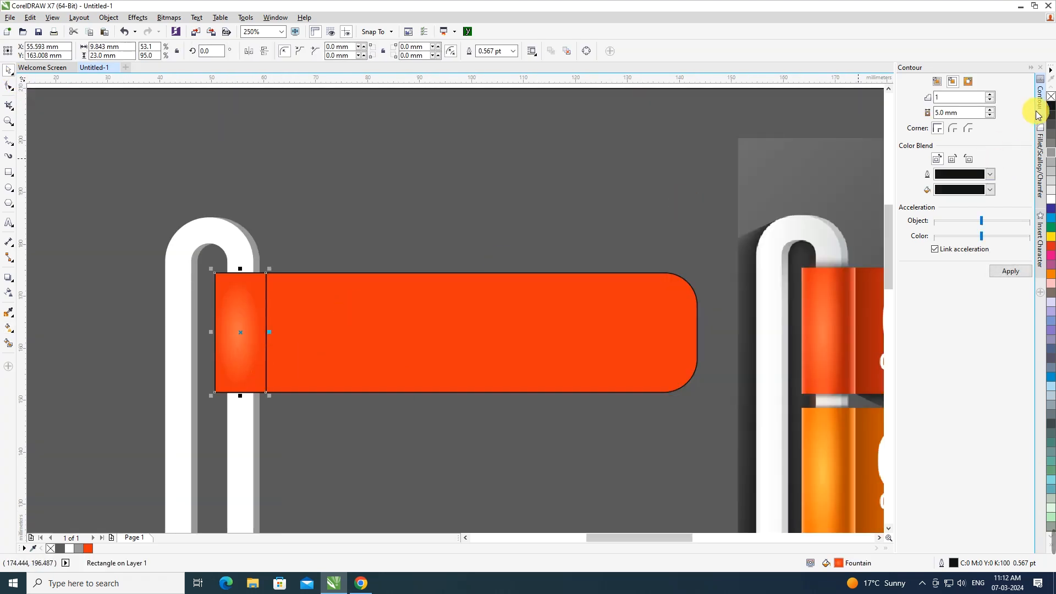
pyautogui.scroll(-2, 422, 253)
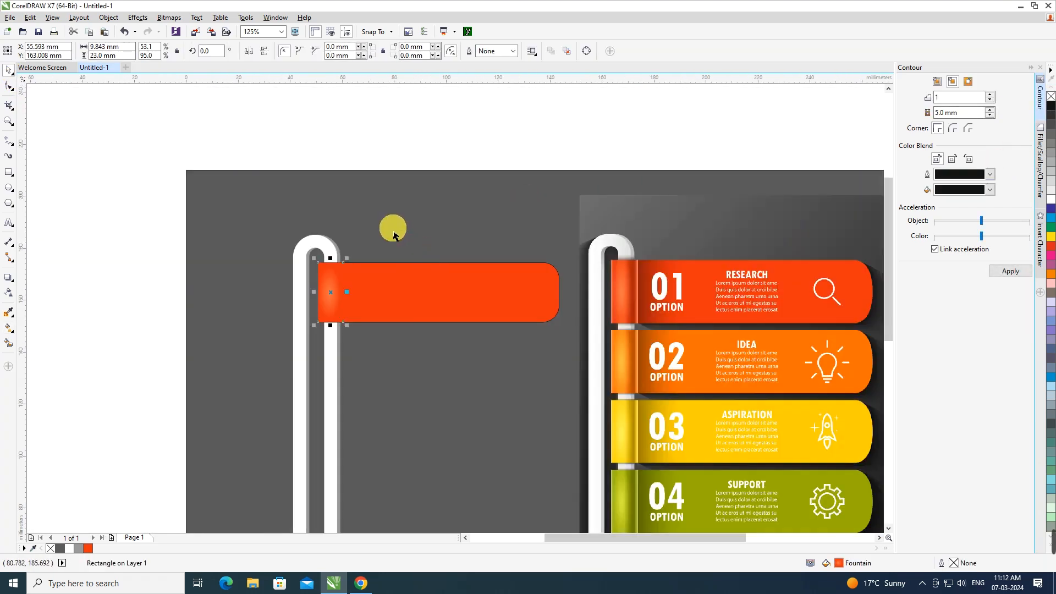
pyautogui.click(370, 198)
pyautogui.scroll(2, 369, 271)
pyautogui.scroll(2, 377, 275)
pyautogui.click(385, 272)
pyautogui.rightClick(1050, 97)
pyautogui.scroll(-2, 424, 209)
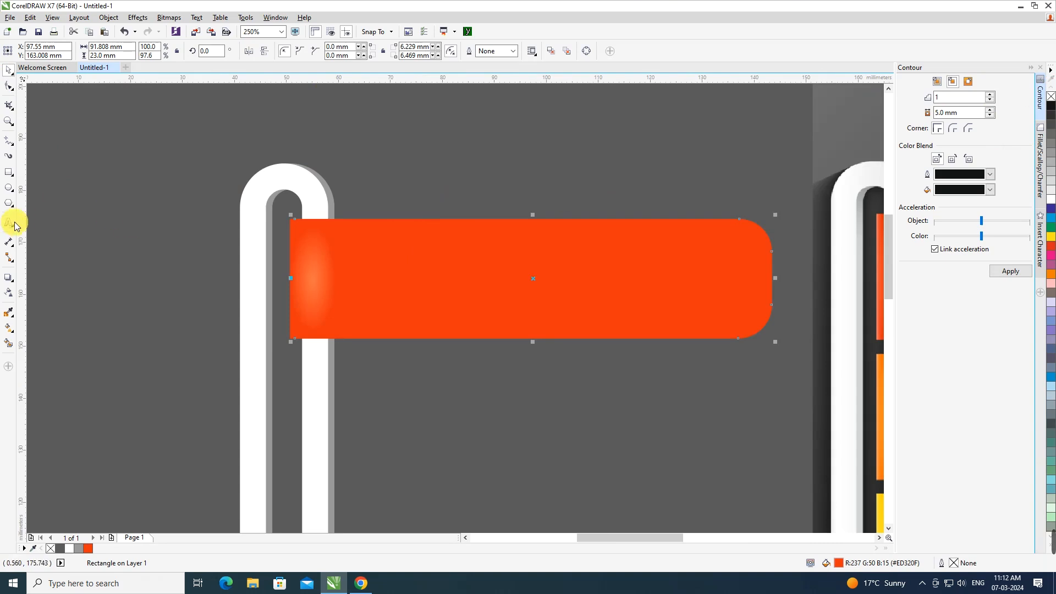
# - Draw an outline-free black rectangle about 6.7 mm wide and 23 mm high on the bar, near the gradient tab
pyautogui.click(9, 173)
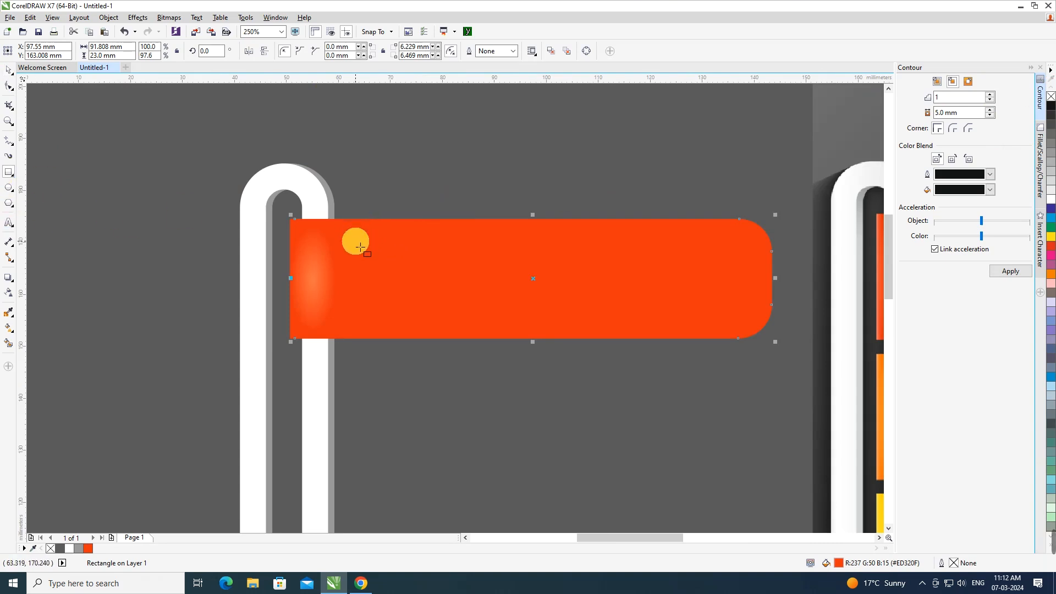
pyautogui.moveTo(353, 222)
pyautogui.mouseDown()
pyautogui.moveTo(382, 348)
pyautogui.moveTo(389, 338)
pyautogui.mouseUp()
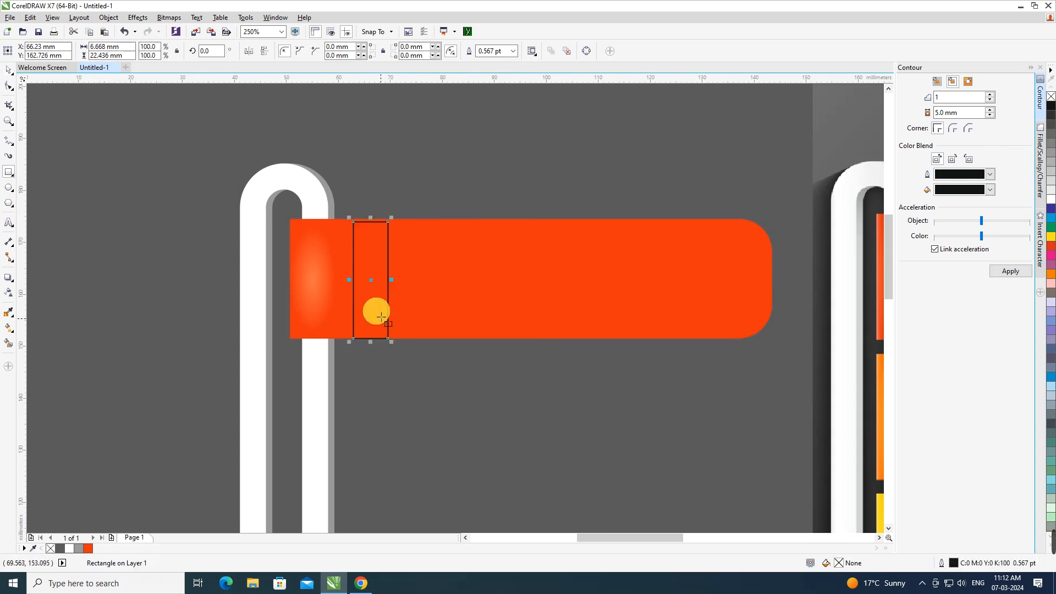
pyautogui.click(120, 55)
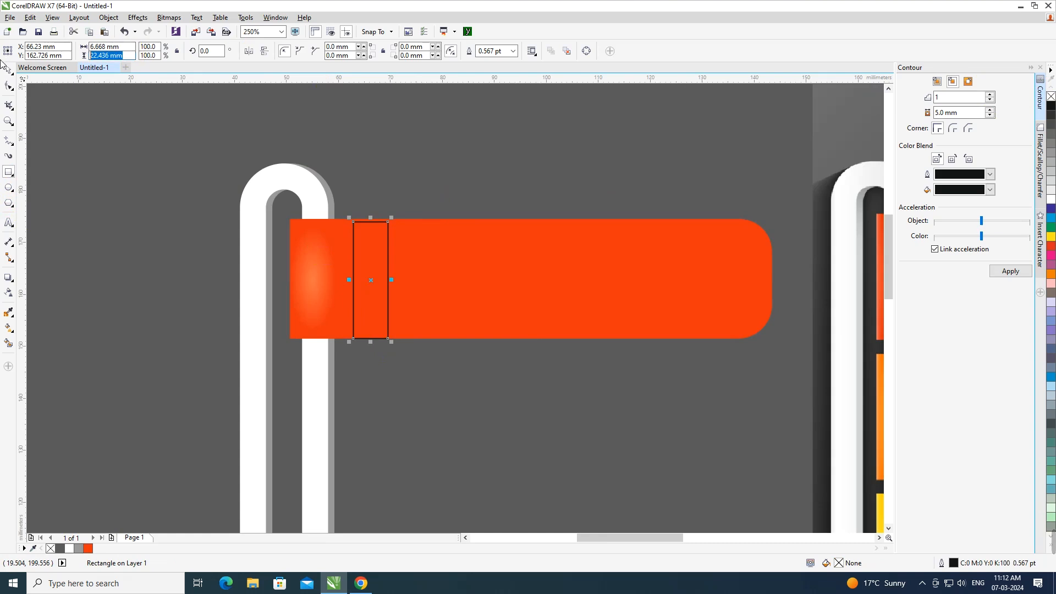
pyautogui.click(1051, 107)
pyautogui.rightClick(1051, 96)
# - Align the black rectangle with the tab's right edge and vertical centre, and flip it outward to about 13.4 mm wide
pyautogui.press('space')
pyautogui.keyDown('shift'); pyautogui.click(339, 255); pyautogui.keyUp('shift')
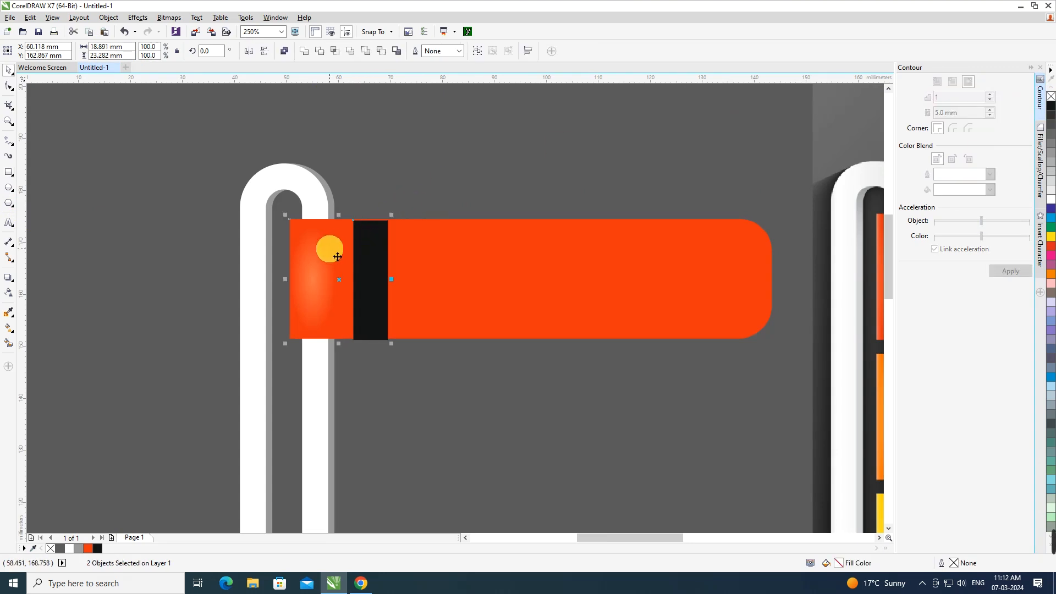
pyautogui.press('e')
pyautogui.press('c')
pyautogui.click(375, 269)
pyautogui.click(335, 258)
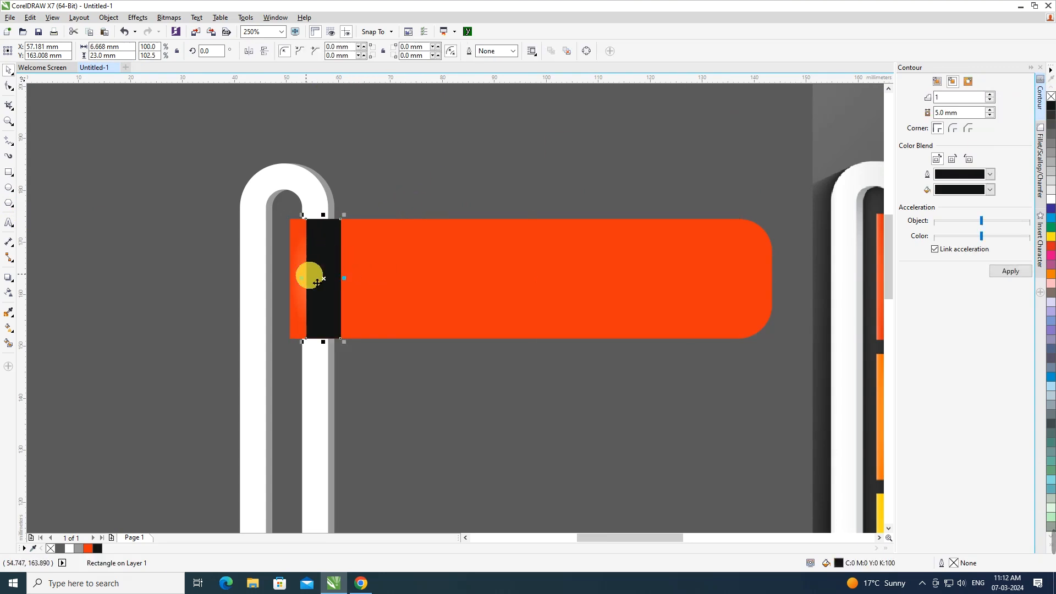
pyautogui.moveTo(311, 286); pyautogui.dragTo(447, 273)
pyautogui.scroll(2, 375, 285)
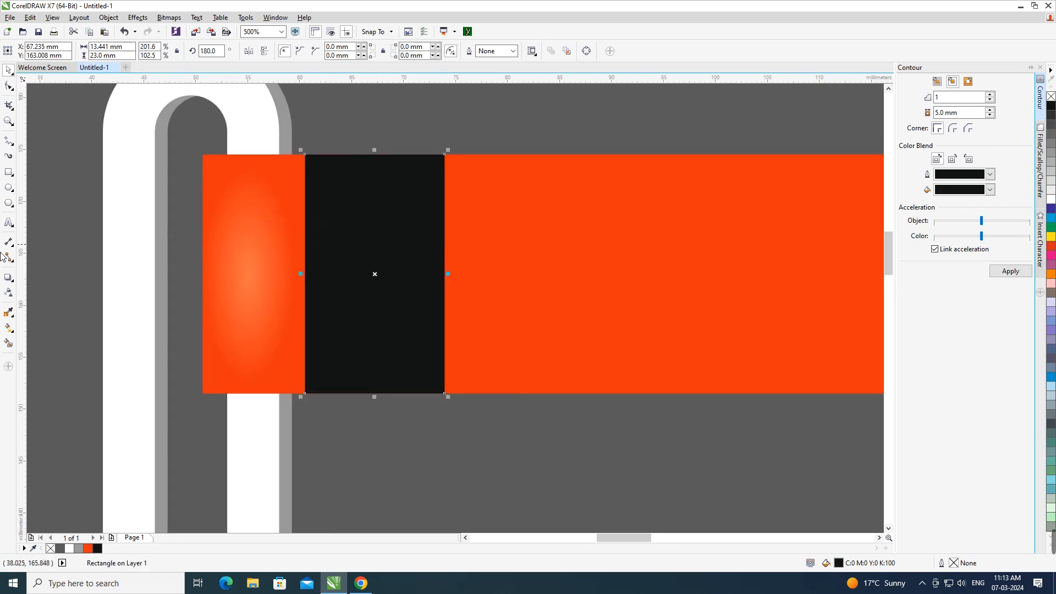
# - Apply a linear transparency to the black rectangle, fading it out to the right from a start point inside the tab
pyautogui.click(7, 294)
pyautogui.moveTo(304, 259); pyautogui.dragTo(401, 260)
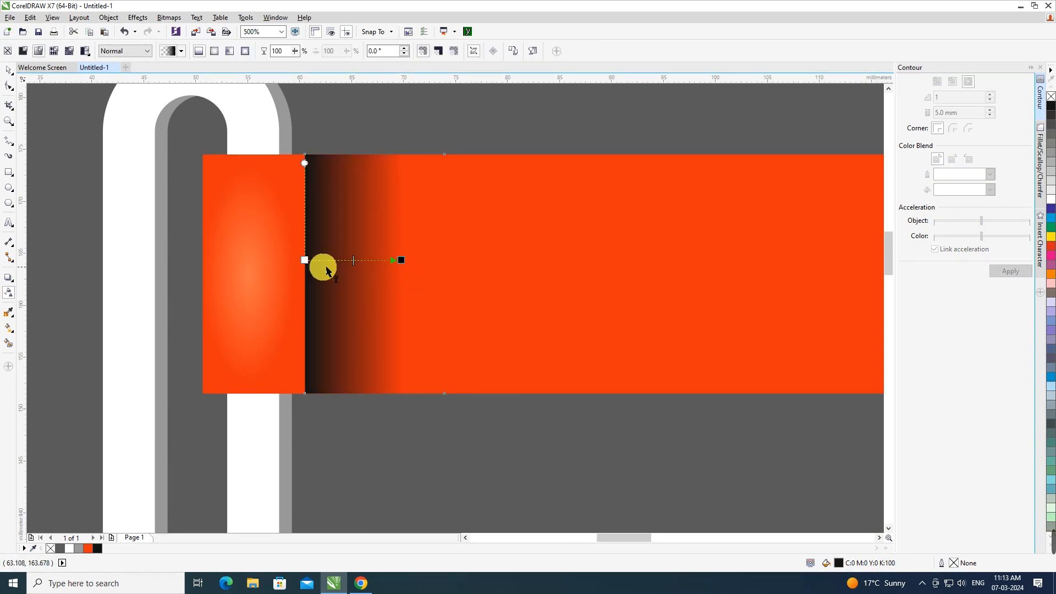
pyautogui.moveTo(310, 266); pyautogui.dragTo(269, 266)
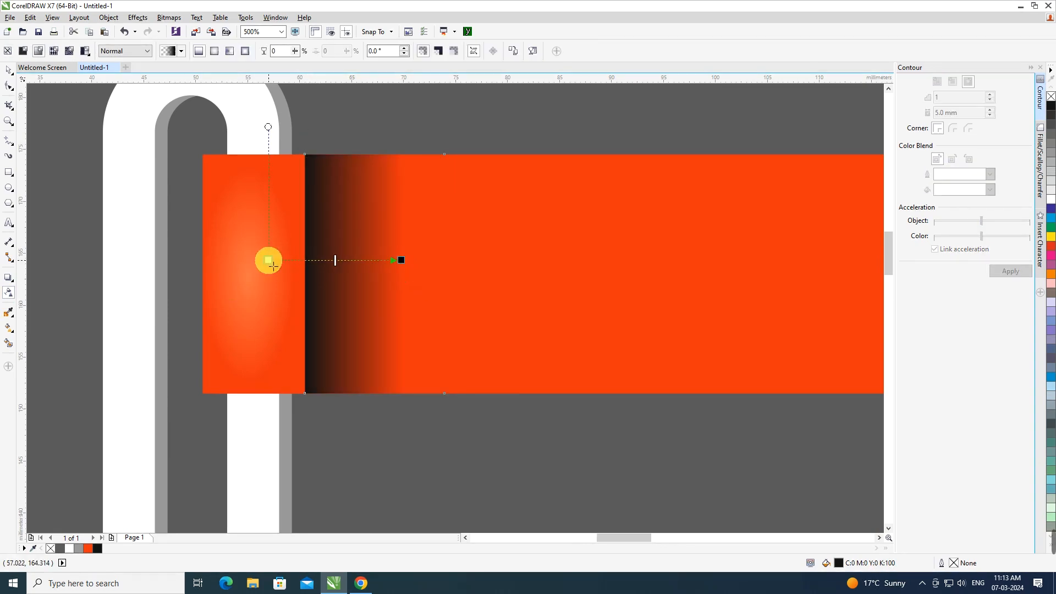
# - Place the faded shadow behind the gradient tab but above the bar, and slide it left partly under the tab
pyautogui.press('space')
pyautogui.moveTo(346, 249); pyautogui.dragTo(341, 248)
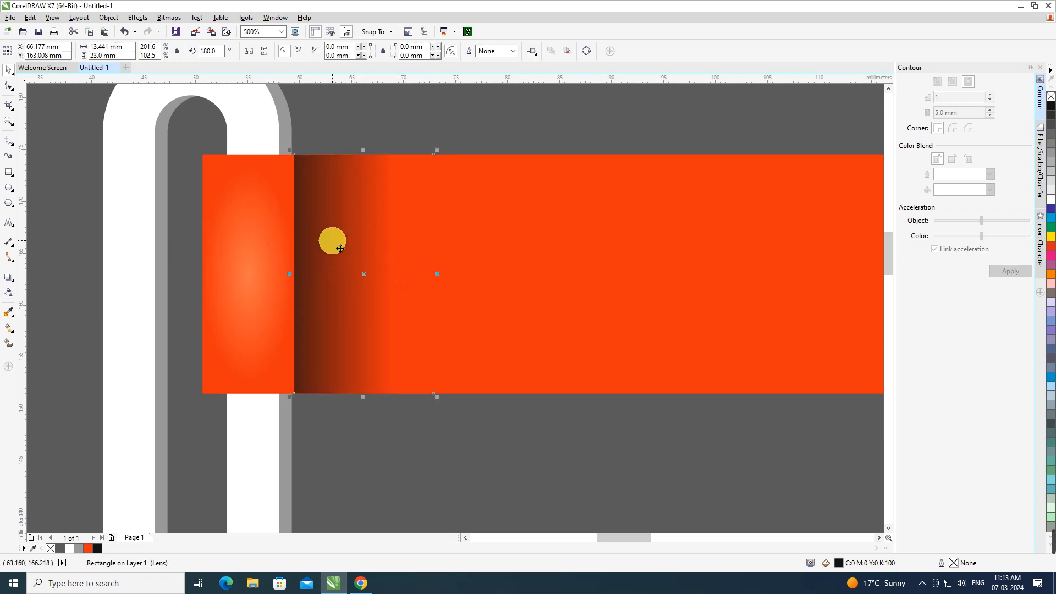
pyautogui.hotkey('shift', 'pagedown')
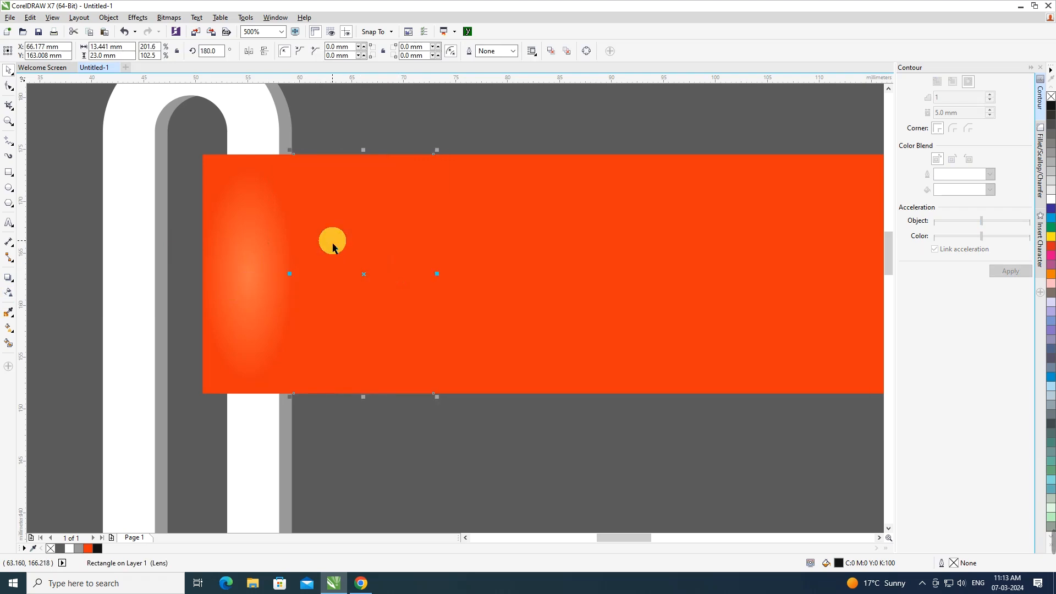
pyautogui.hotkey('ctrl', 'pageup')
pyautogui.moveTo(336, 255)
pyautogui.mouseDown()
pyautogui.moveTo(313, 243)
pyautogui.moveTo(325, 261)
pyautogui.mouseUp()
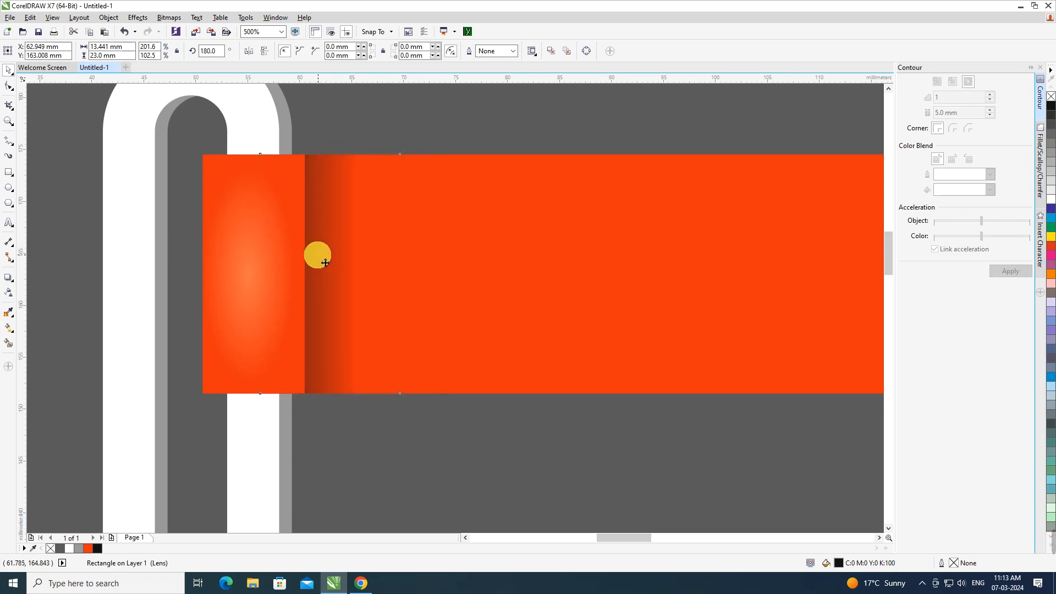
pyautogui.scroll(-1, 344, 266)
pyautogui.click(193, 255)
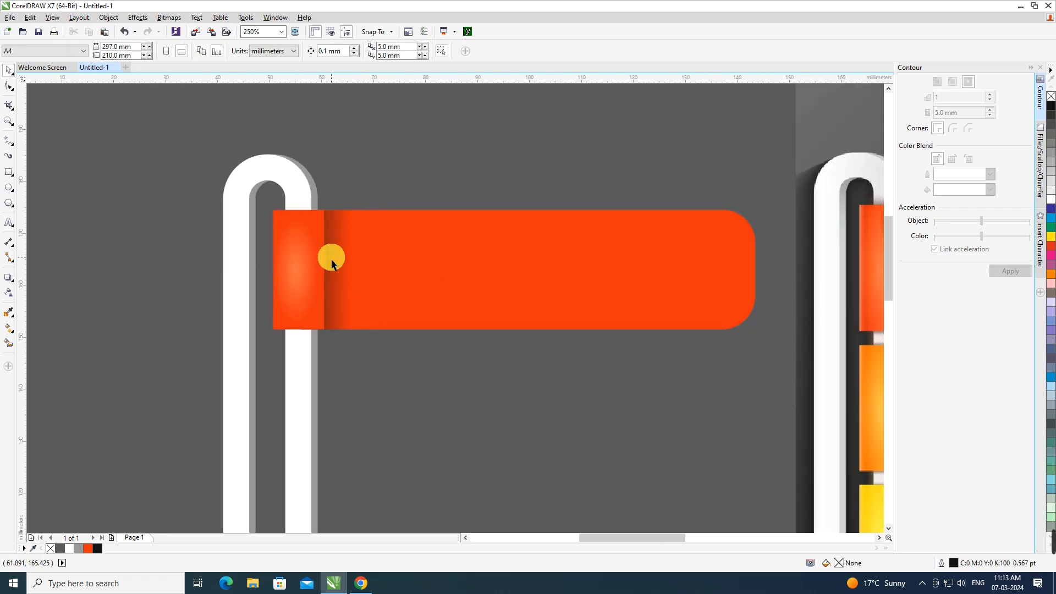
# - Widen the shadow to about 20.6 mm, with its left end extending beneath the gradient tab
pyautogui.scroll(1, 331, 263)
pyautogui.click(331, 263)
pyautogui.moveTo(413, 284); pyautogui.dragTo(487, 280)
pyautogui.moveTo(347, 271); pyautogui.dragTo(326, 271)
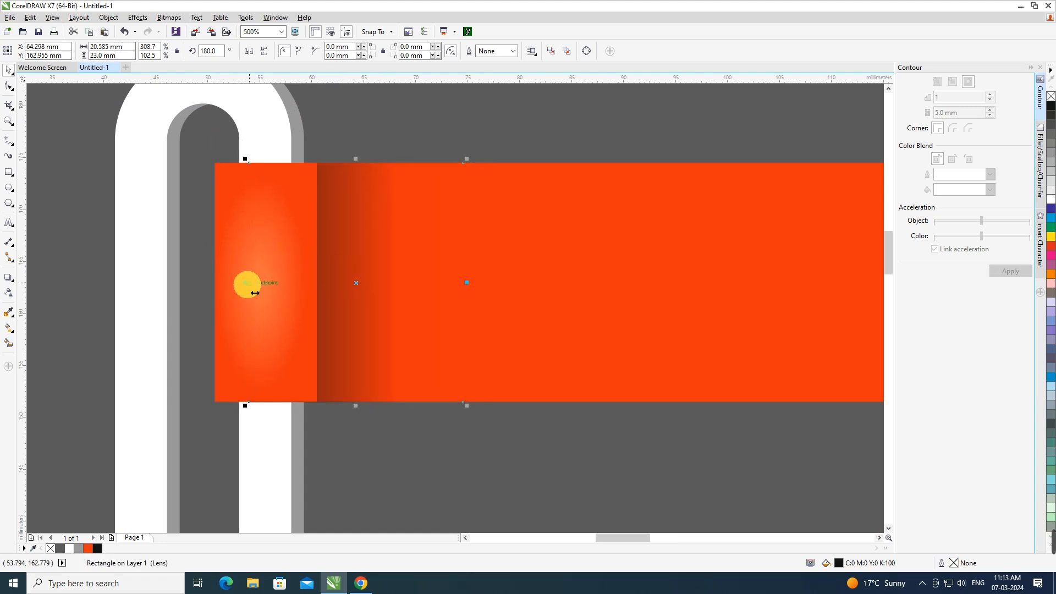
# - Duplicate the shadow as a white strip about 1 mm wide and move it near the tab's right edge
pyautogui.click(332, 284)
pyautogui.moveTo(339, 292); pyautogui.dragTo(651, 282)
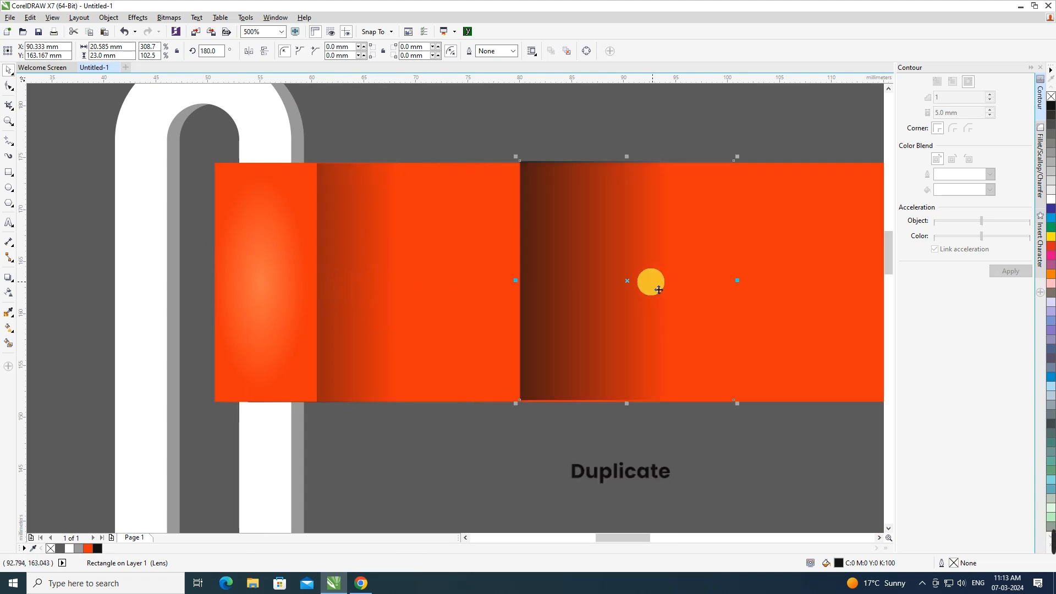
pyautogui.click(1051, 194)
pyautogui.moveTo(521, 290); pyautogui.dragTo(294, 261)
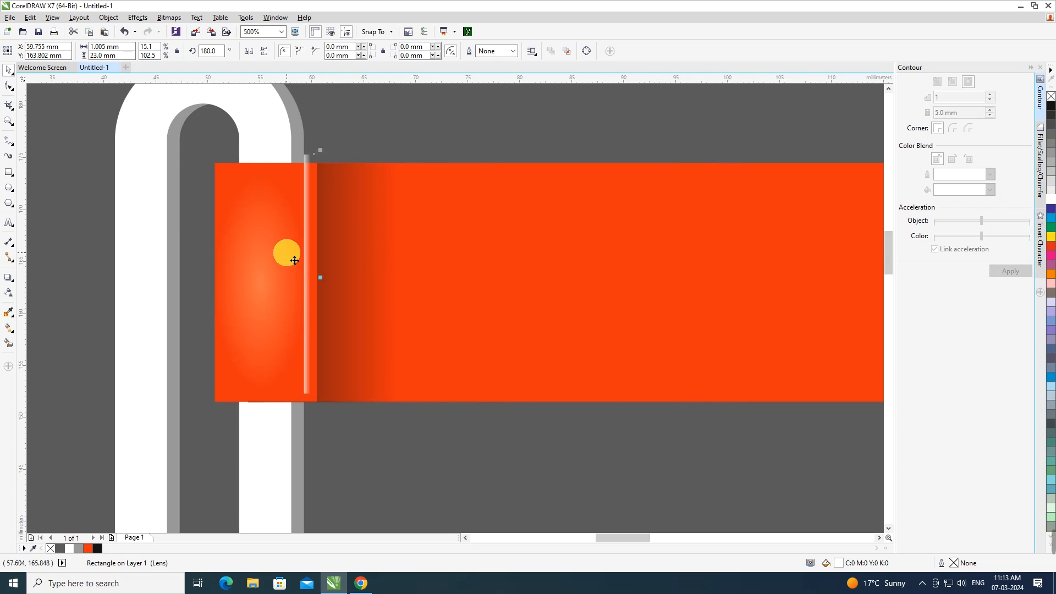
# - Align the white strip with the tab's right edge and vertical centre, and mirror it horizontally
pyautogui.keyDown('shift'); pyautogui.click(294, 261); pyautogui.keyUp('shift')
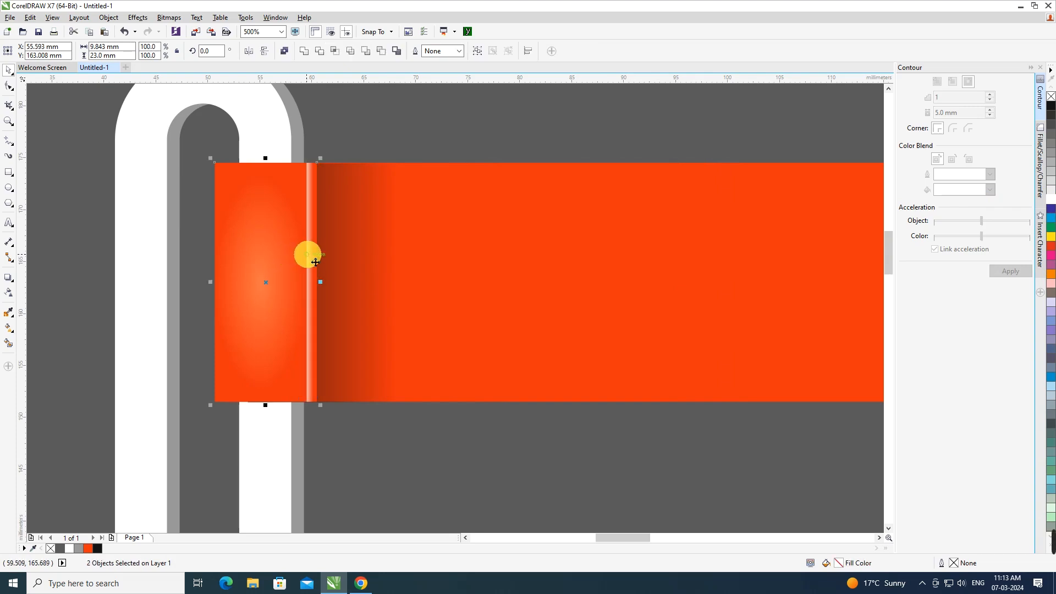
pyautogui.click(386, 225)
pyautogui.click(311, 192)
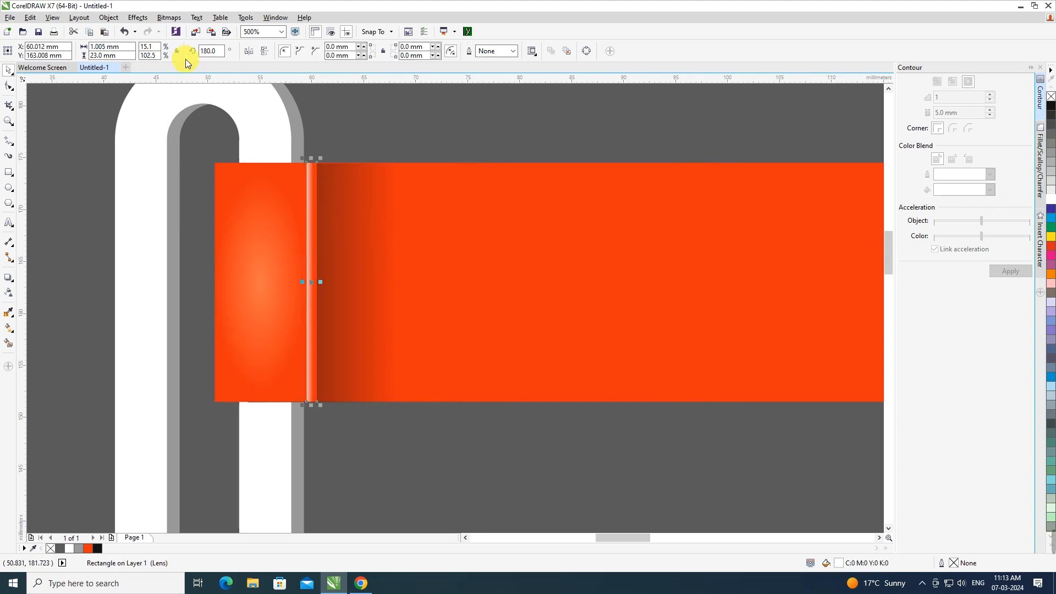
pyautogui.click(246, 52)
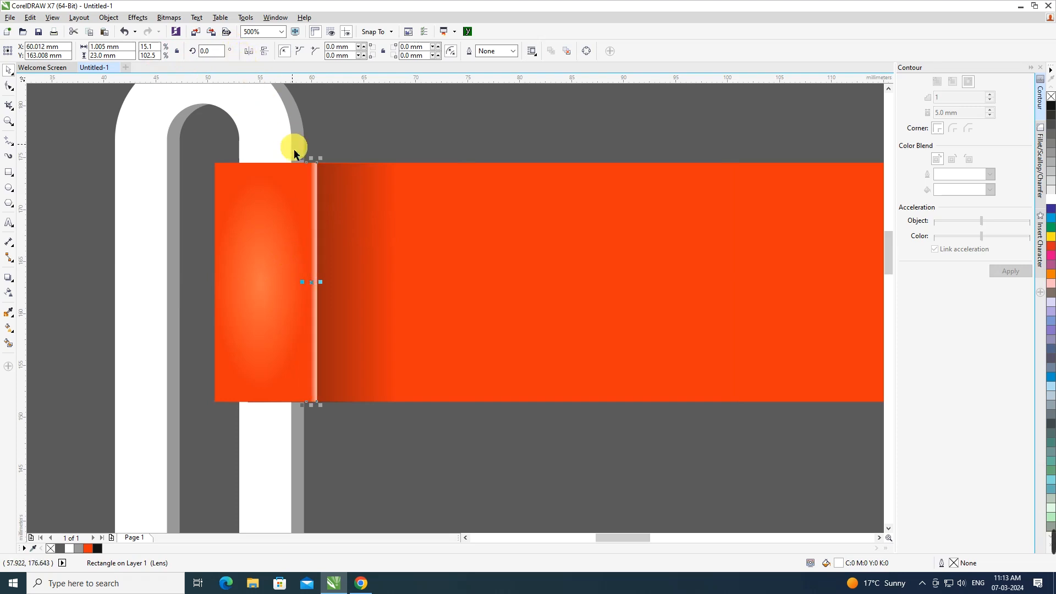
pyautogui.keyDown('shift'); pyautogui.click(292, 204); pyautogui.keyUp('shift')
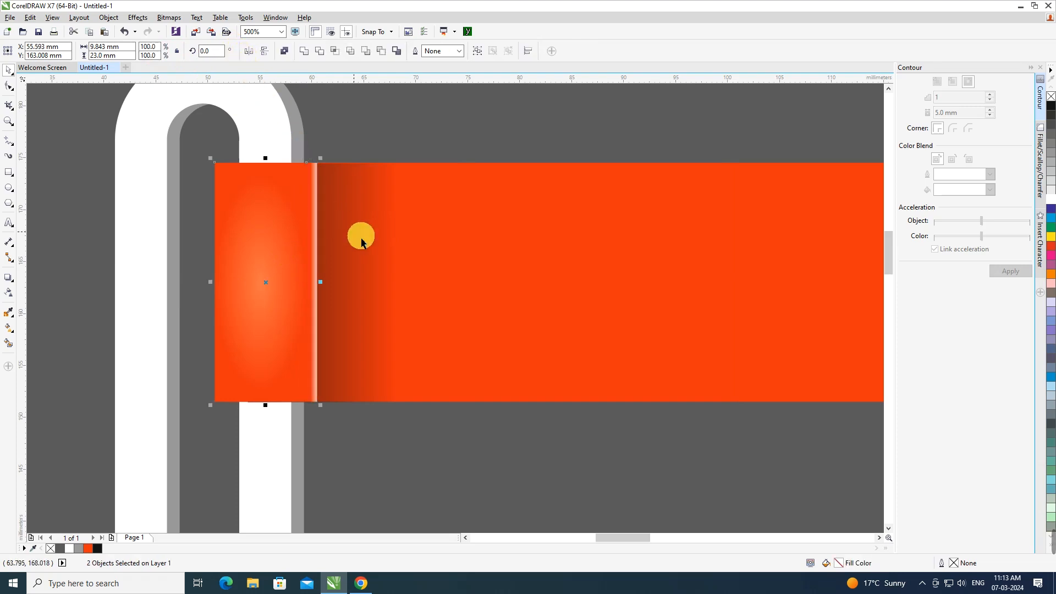
pyautogui.click(377, 254)
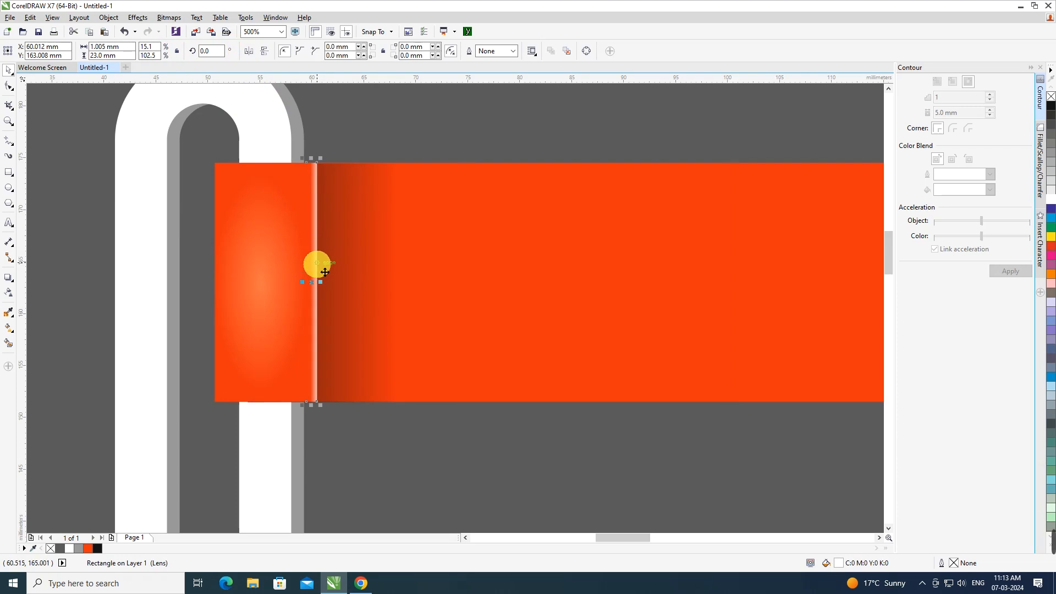
# - Soften the white strip's highlight by moving its transparency start point further right, beyond the tab's edge
pyautogui.scroll(2, 325, 272)
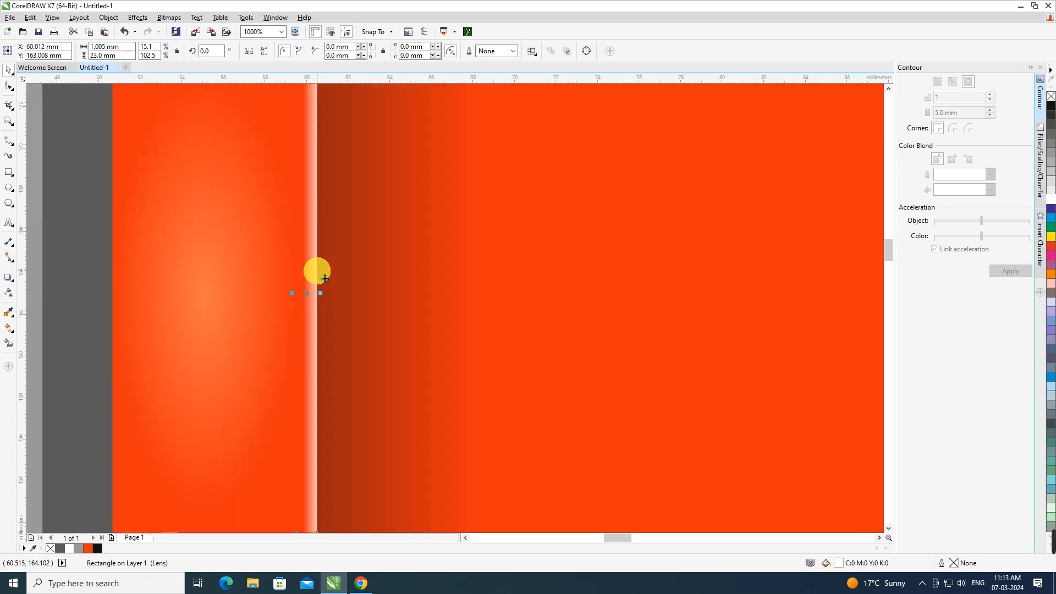
pyautogui.click(7, 295)
pyautogui.scroll(2, 332, 283)
pyautogui.moveTo(319, 264); pyautogui.dragTo(389, 265)
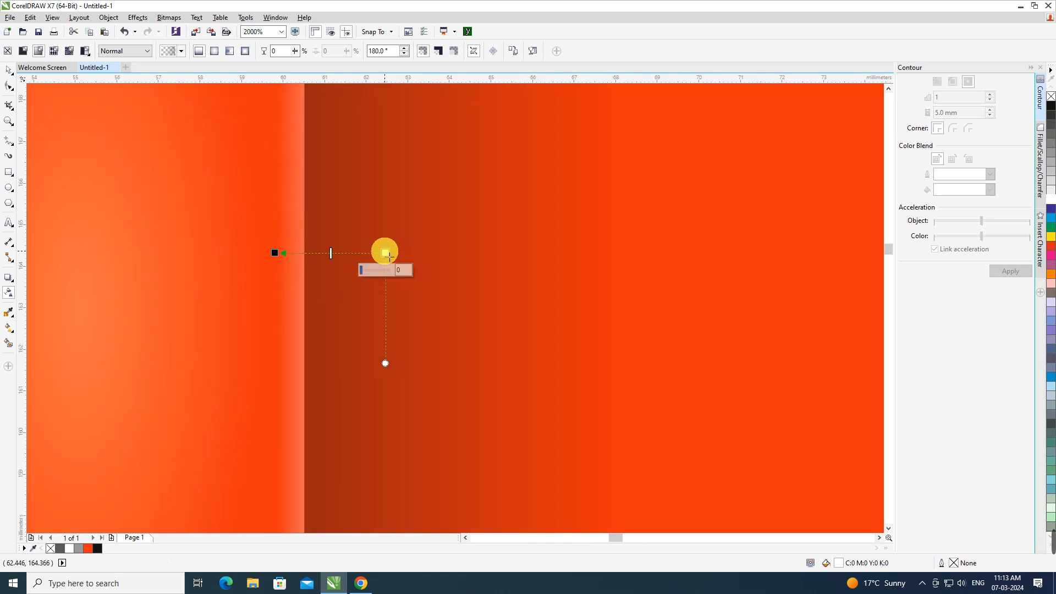
pyautogui.scroll(-2, 377, 245)
pyautogui.press('space')
# - Duplicate the highlight strip about 2 mm further left on the tab, keeping it vertically aligned with the tab
pyautogui.scroll(-2, 371, 262)
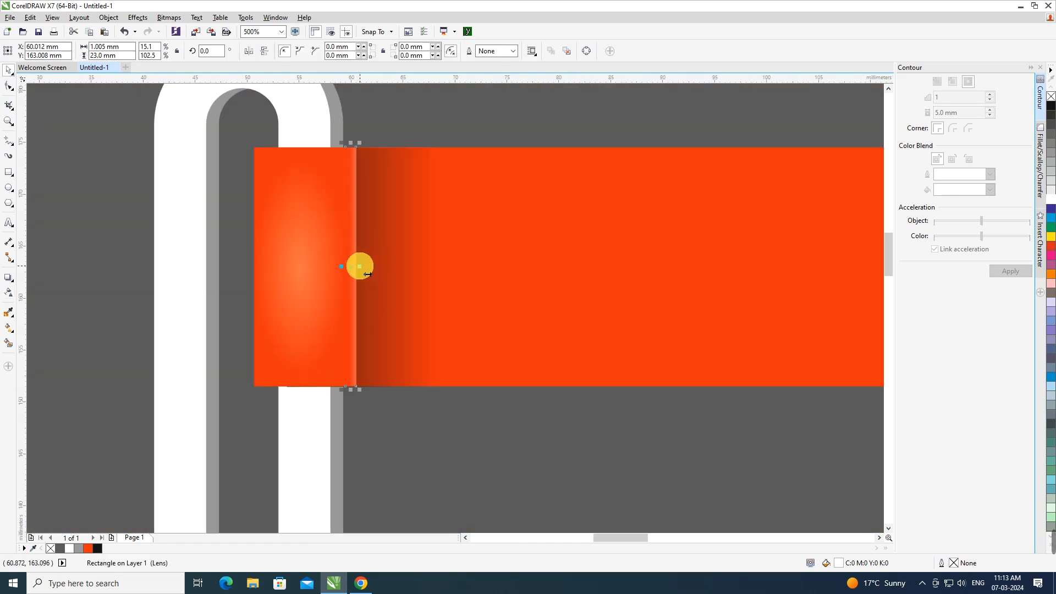
pyautogui.moveTo(360, 266); pyautogui.dragTo(335, 271)
pyautogui.keyDown('shift'); pyautogui.click(287, 219); pyautogui.keyUp('shift')
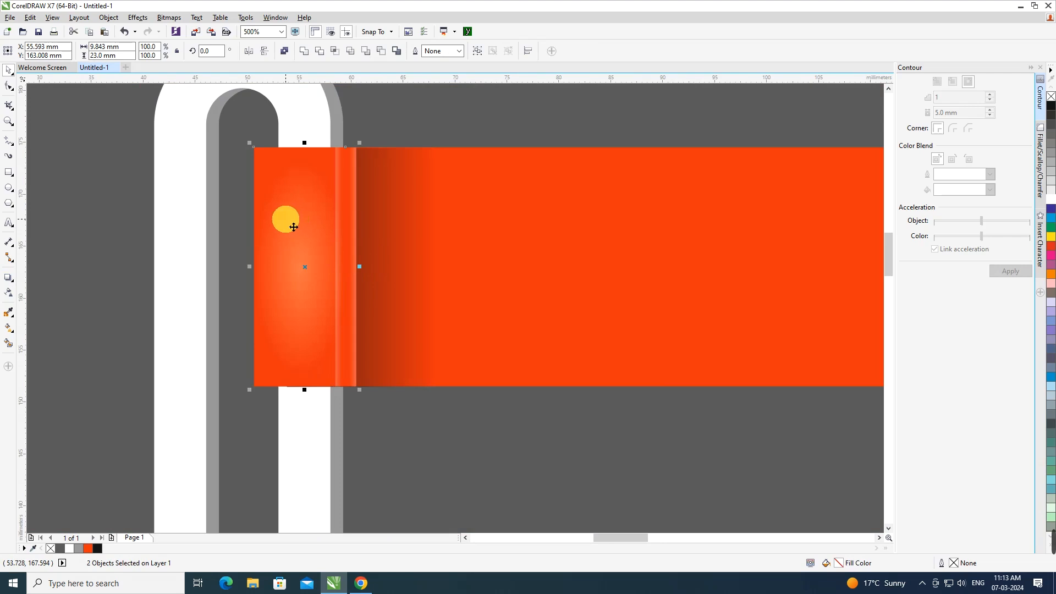
pyautogui.scroll(-2, 316, 235)
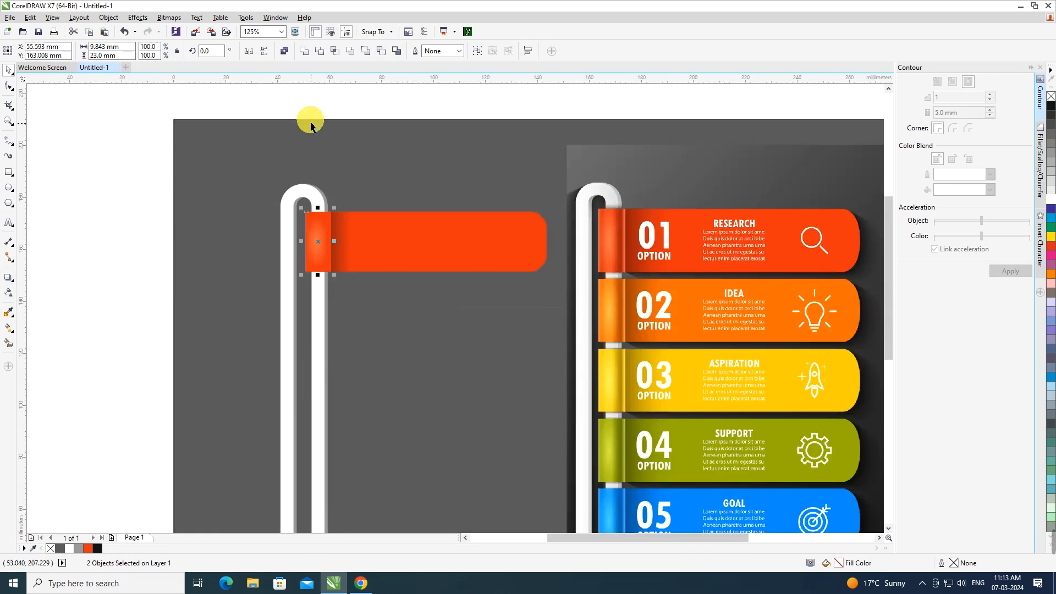
# - Duplicate the orange-red tab rectangle as a centred copy about 7.8 mm wide and fill the copy with black
pyautogui.click(306, 104)
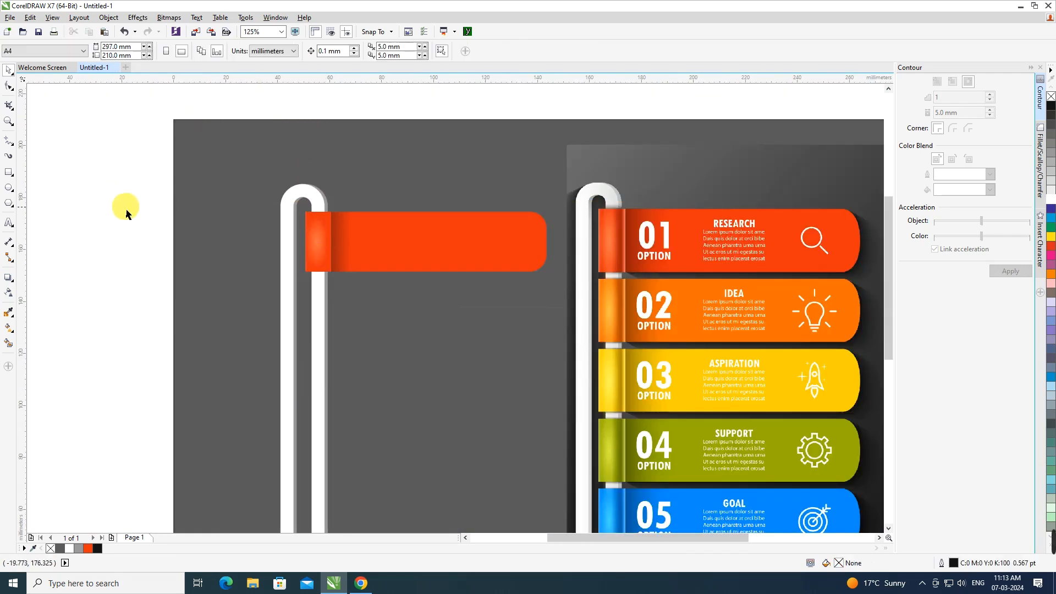
pyautogui.press('z')
pyautogui.moveTo(109, 148); pyautogui.dragTo(863, 401)
pyautogui.press('space')
pyautogui.scroll(1, 379, 278)
pyautogui.click(234, 235)
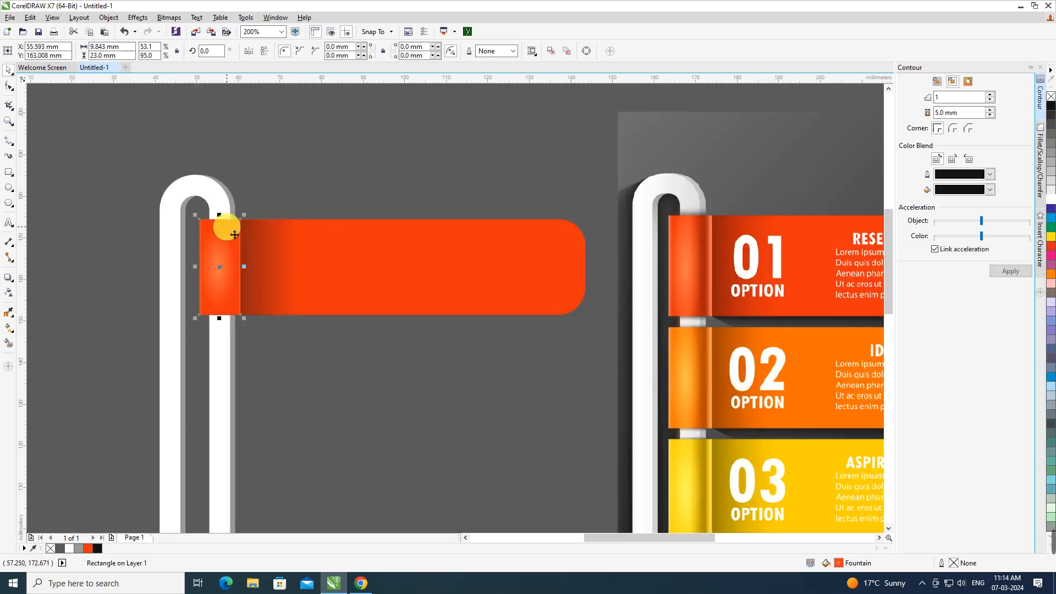
pyautogui.scroll(2, 219, 234)
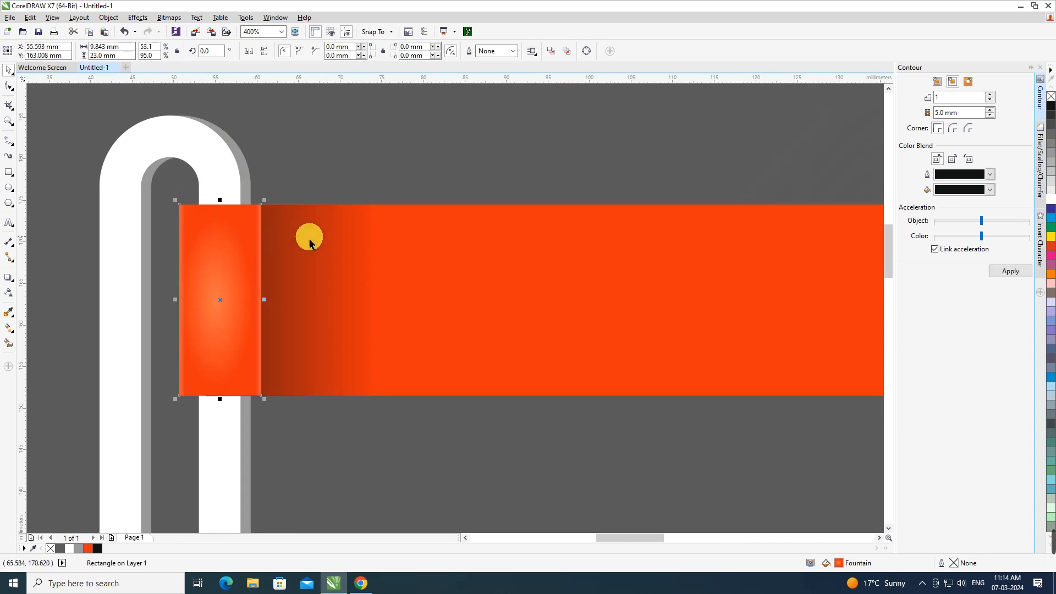
pyautogui.moveTo(266, 300); pyautogui.dragTo(256, 299)
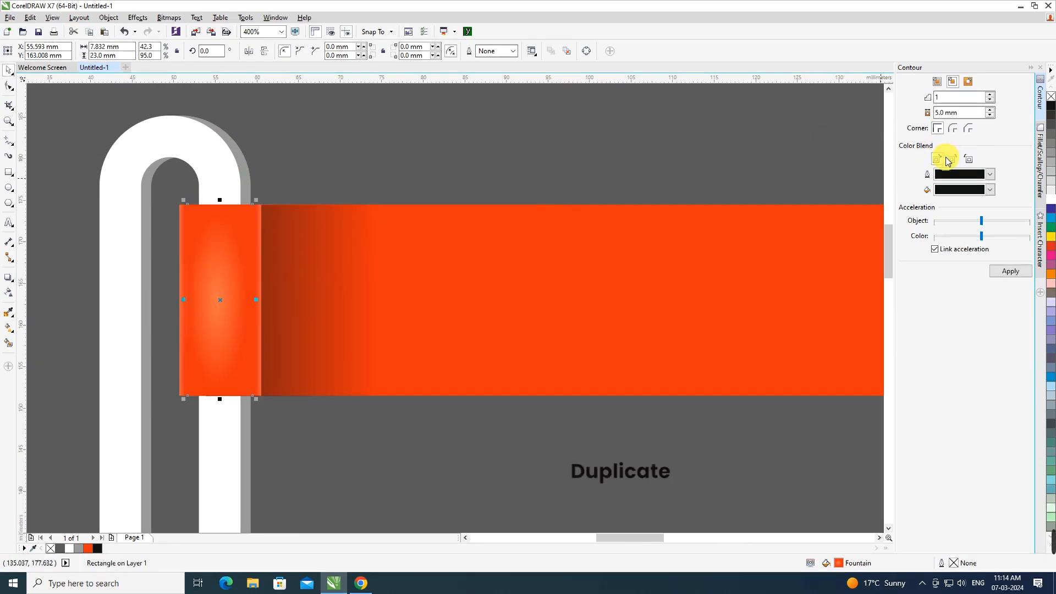
pyautogui.click(1051, 107)
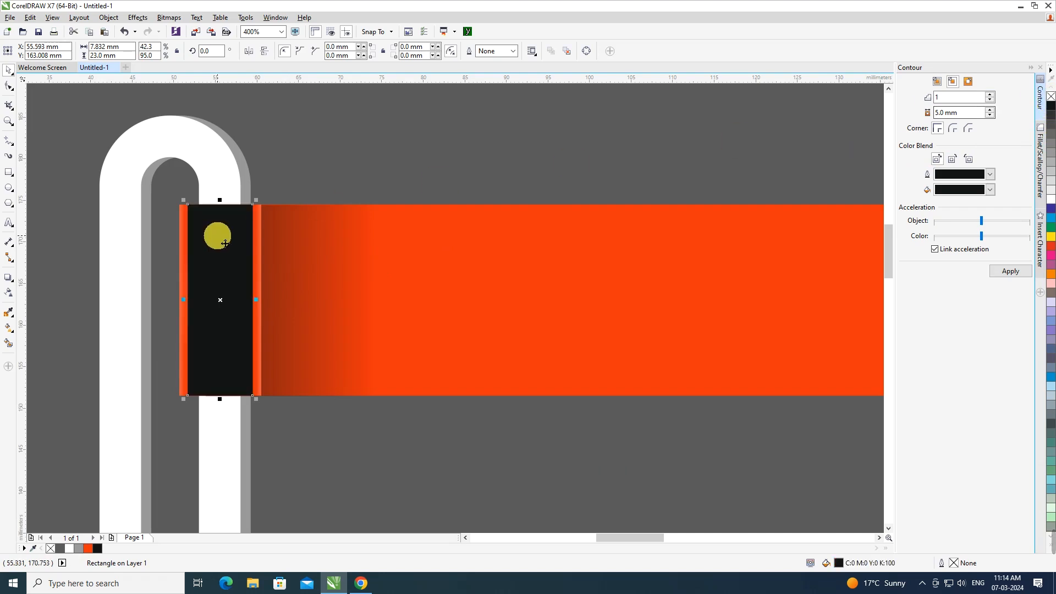
# - Convert the black rectangle to a 100 dpi CMYK bitmap with anti-aliasing and a transparent background
pyautogui.click(170, 19)
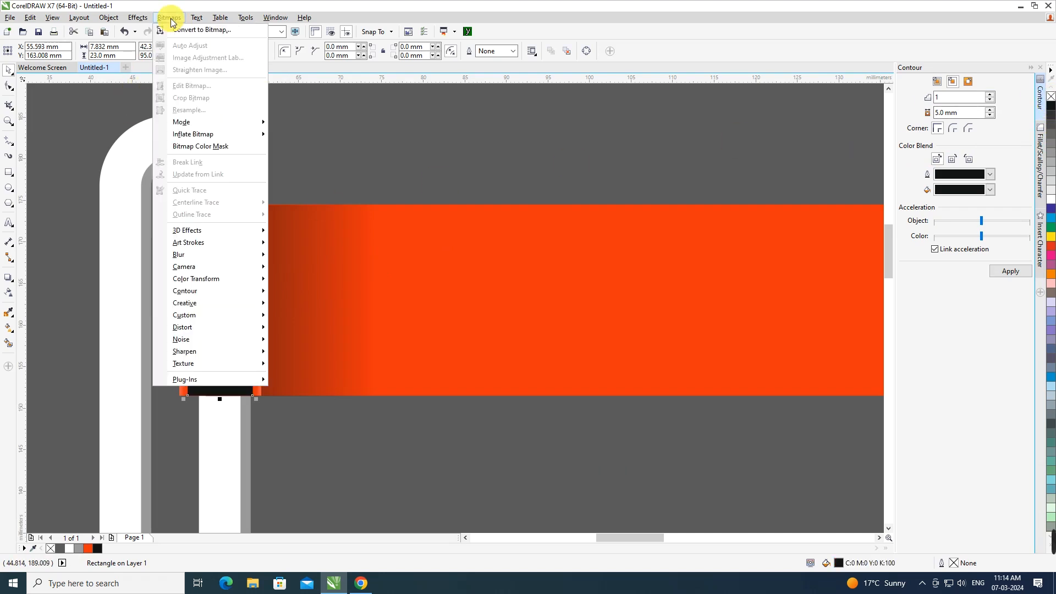
pyautogui.click(201, 29)
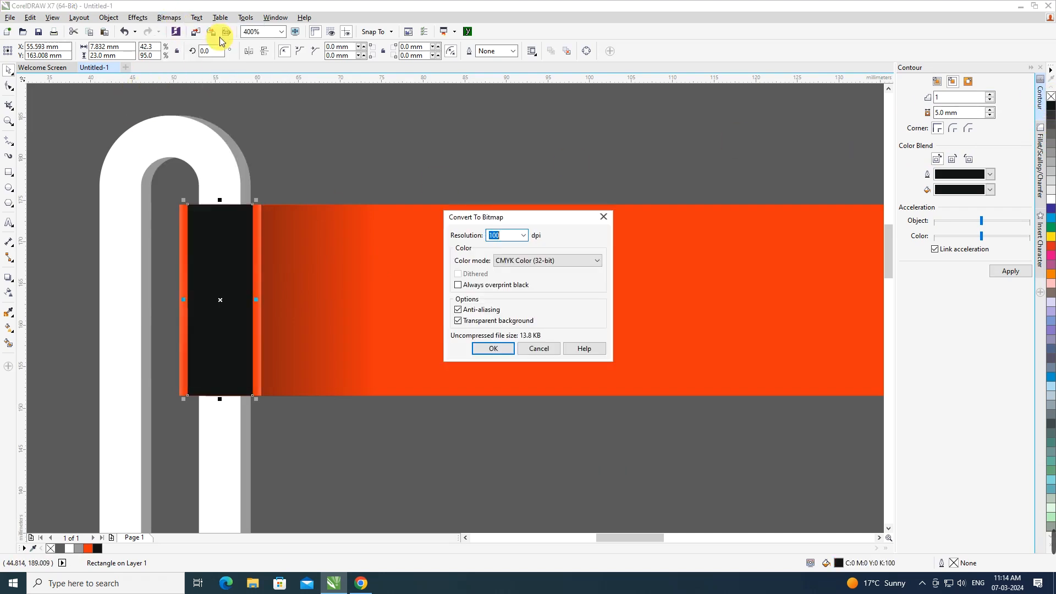
pyautogui.click(500, 347)
pyautogui.click(170, 18)
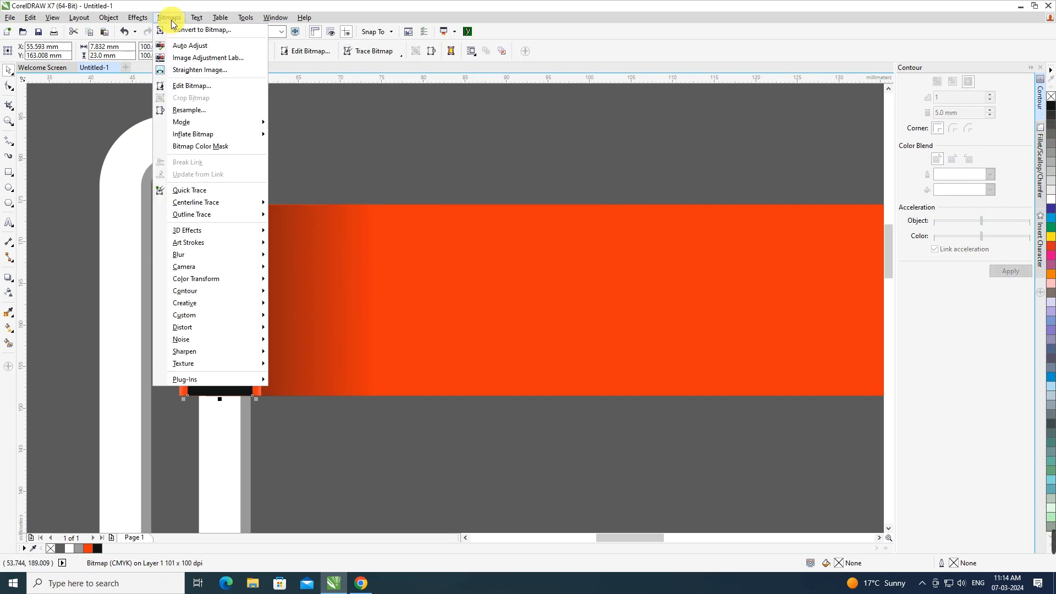
pyautogui.click(191, 75)
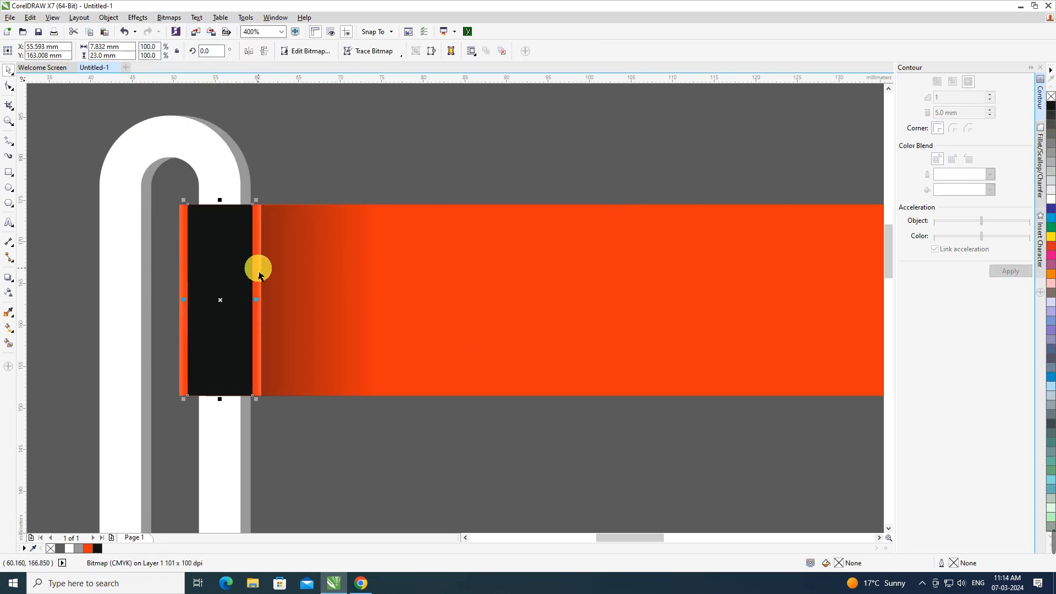
# - Move the black bitmap behind the tab, keeping it in front of the white loop
pyautogui.click(289, 276)
pyautogui.click(233, 266)
pyautogui.press('pagedown')
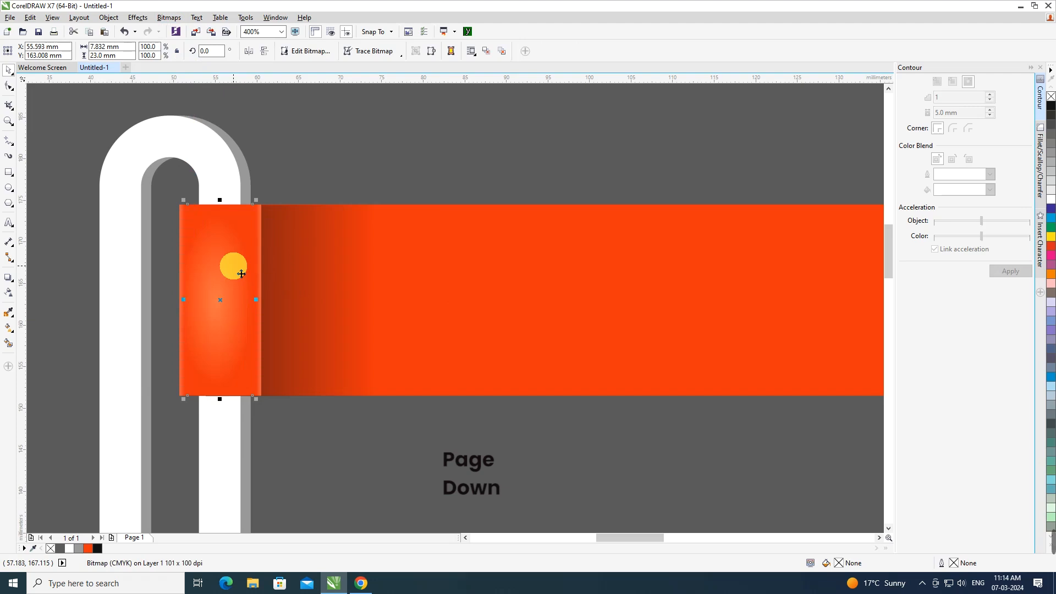
# - Apply a Gaussian blur of 4.0 pixels to the black bitmap and shrink it about its centre to about 8.8 by 26.6 mm
pyautogui.click(169, 17)
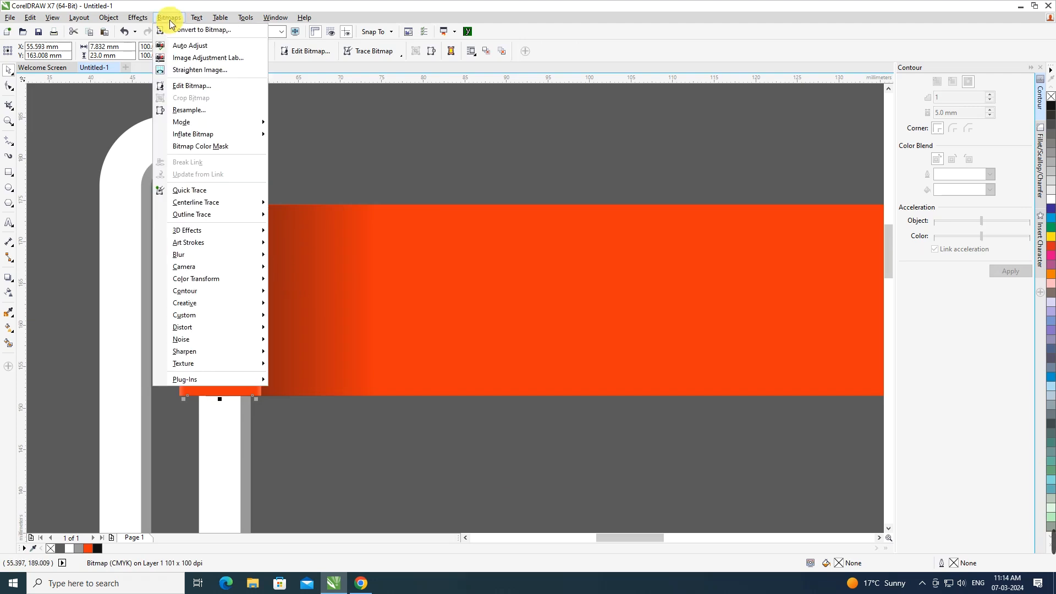
pyautogui.moveTo(212, 255)
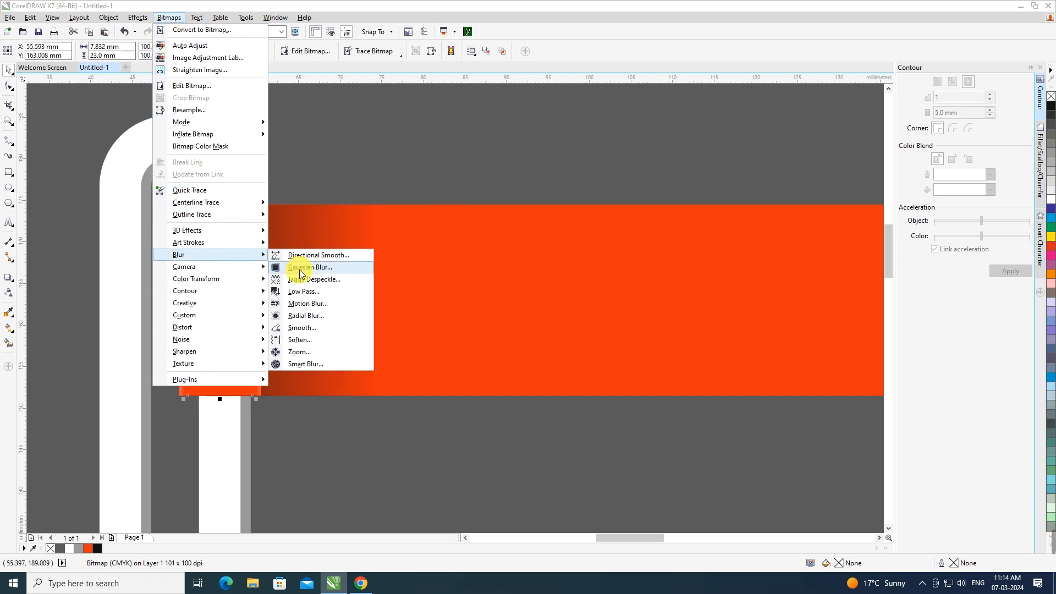
pyautogui.click(299, 270)
pyautogui.moveTo(465, 282); pyautogui.dragTo(432, 282)
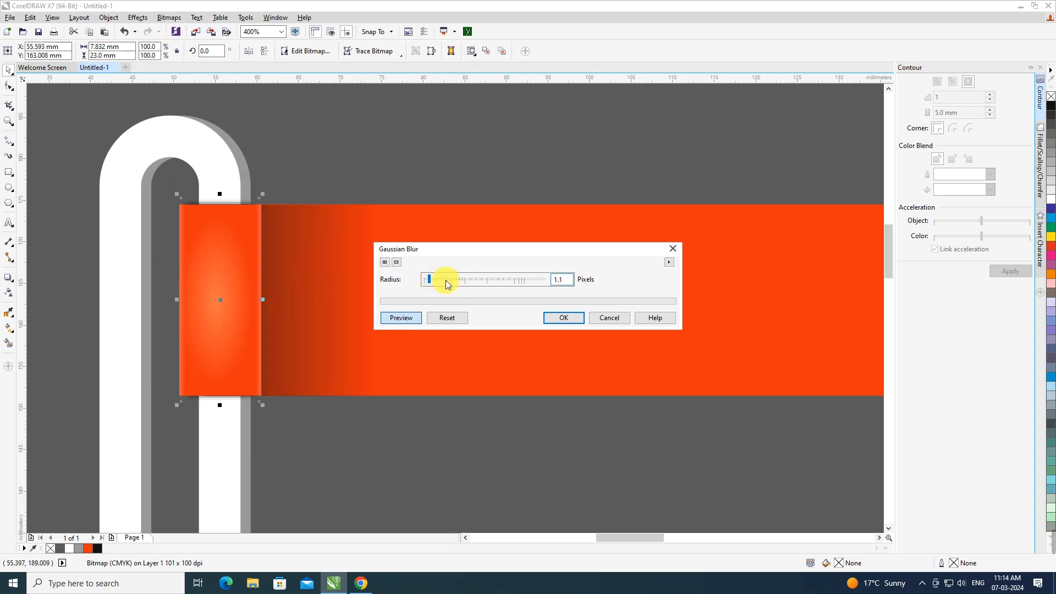
pyautogui.click(445, 279)
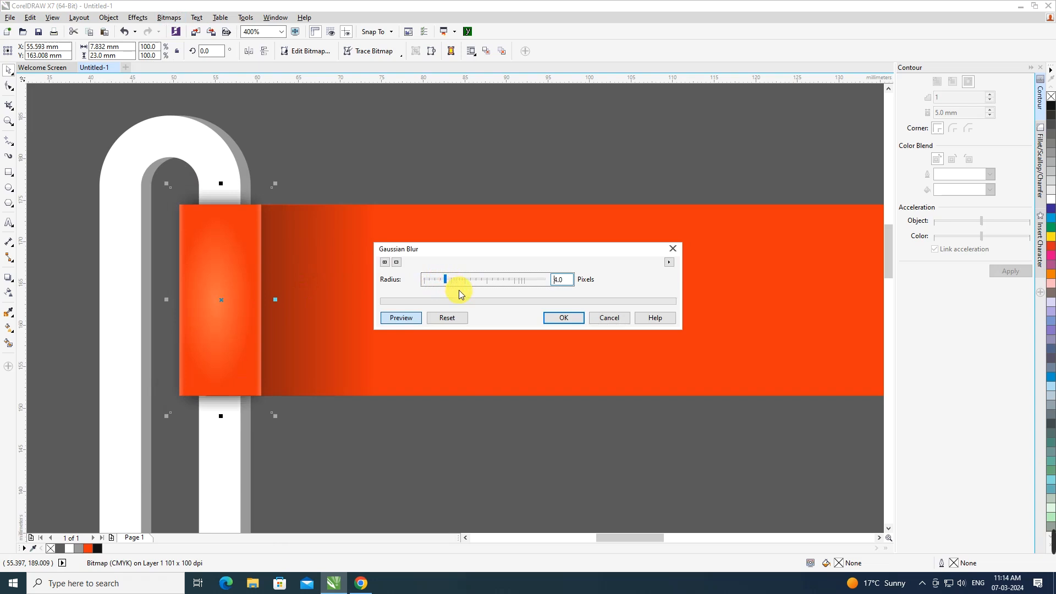
pyautogui.click(561, 324)
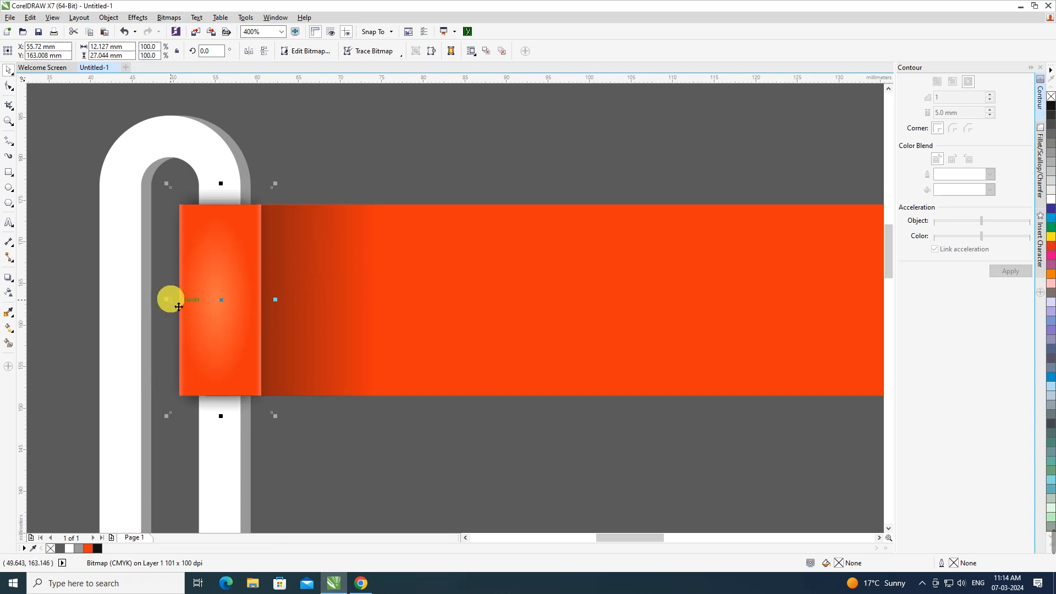
pyautogui.moveTo(174, 308); pyautogui.dragTo(189, 319)
pyautogui.moveTo(221, 185); pyautogui.dragTo(230, 191)
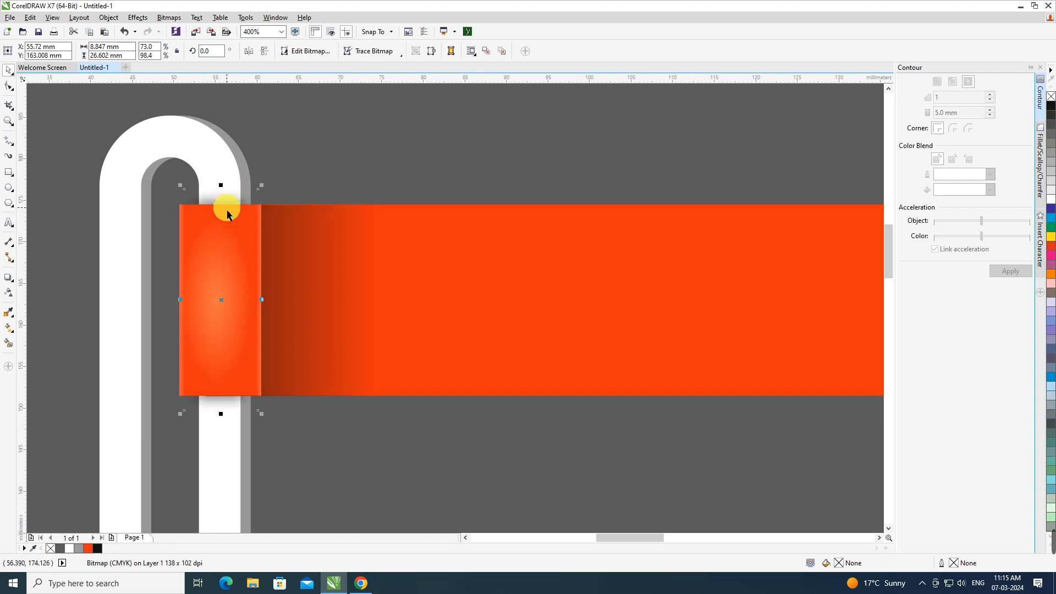
# - Duplicate the complete banner with its tab and shadows about 26.6 mm lower, and repeat the copy three more times down the loop
pyautogui.scroll(-2, 227, 214)
pyautogui.moveTo(72, 181); pyautogui.dragTo(449, 324)
pyautogui.moveTo(235, 236); pyautogui.dragTo(246, 254)
pyautogui.hotkey('ctrl', 'z')
pyautogui.moveTo(231, 213); pyautogui.dragTo(244, 275)
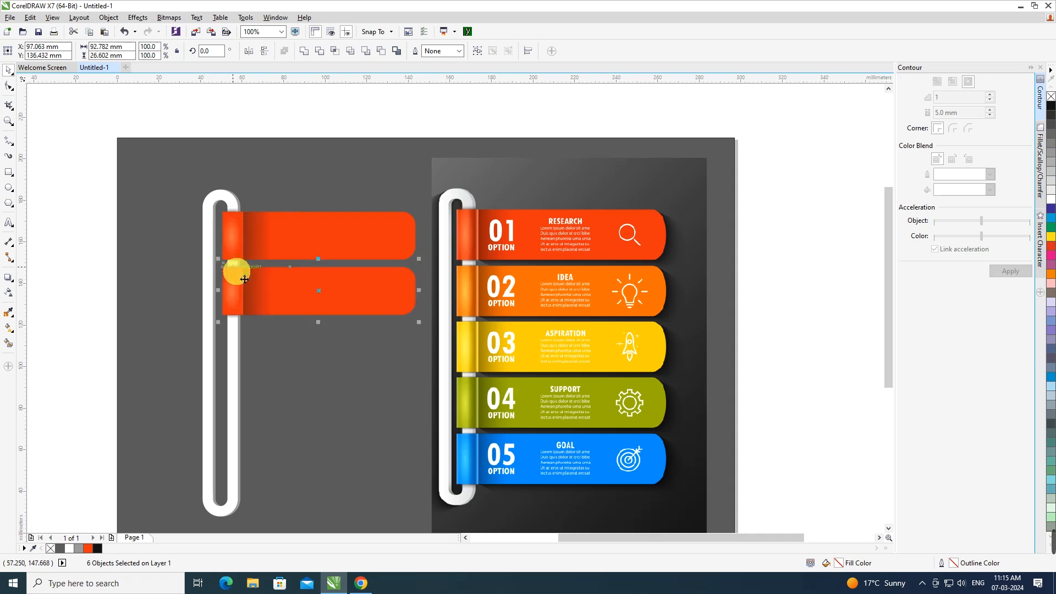
pyautogui.hotkey('ctrl', 'r')
pyautogui.hotkey('ctrl', 'r')
pyautogui.hotkey('ctrl', 'r')
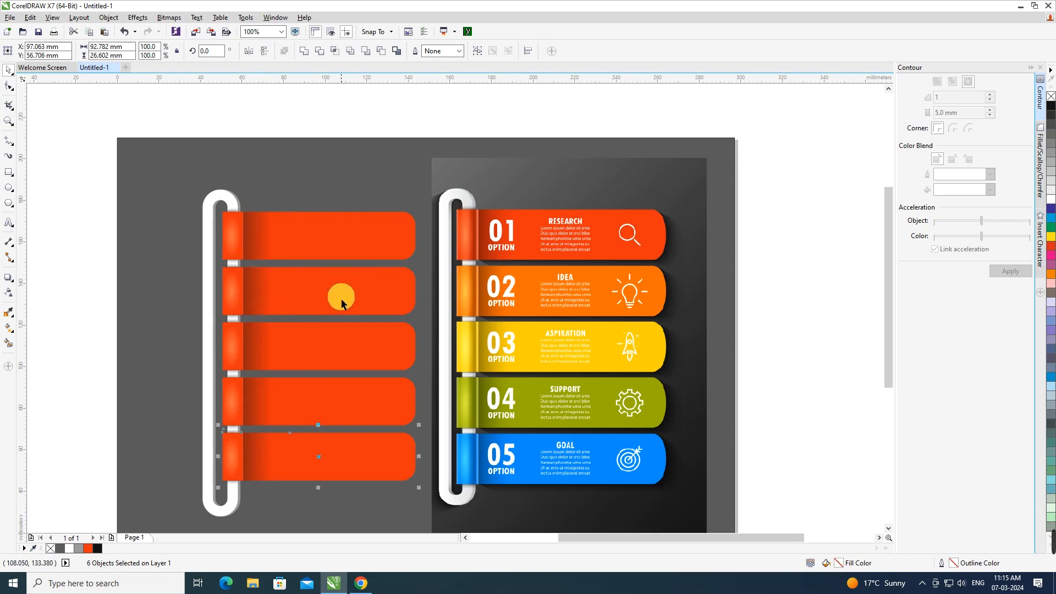
# - Fill the second banner with the orange sampled from the reference's option 02 banner
pyautogui.click(9, 314)
pyautogui.click(540, 280)
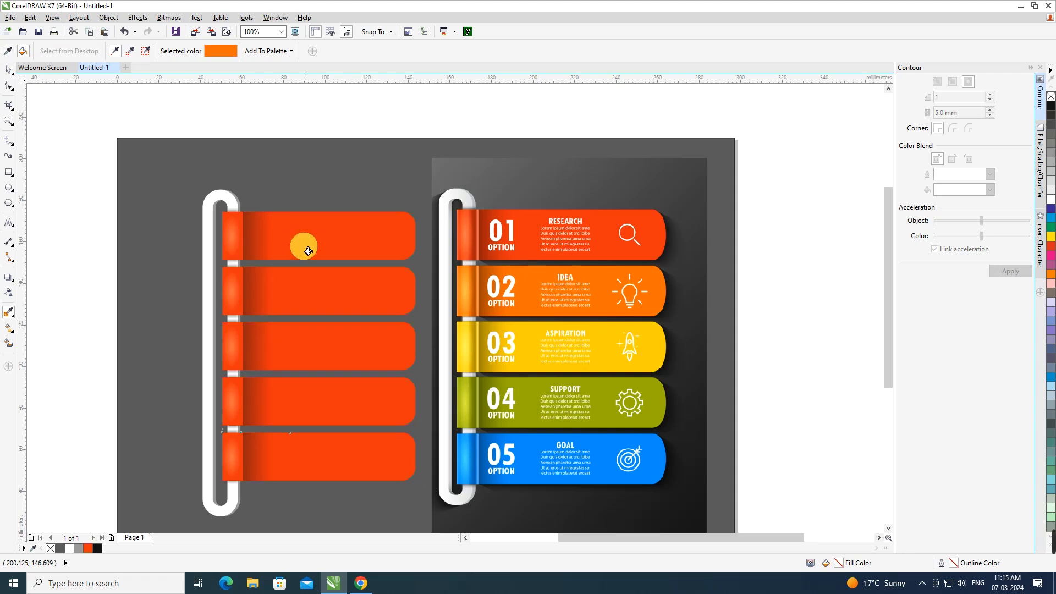
pyautogui.click(286, 284)
# - Set the outer colour of the second tab's fountain fill to orange #FF6E01, sampled from the second banner
pyautogui.scroll(2, 236, 283)
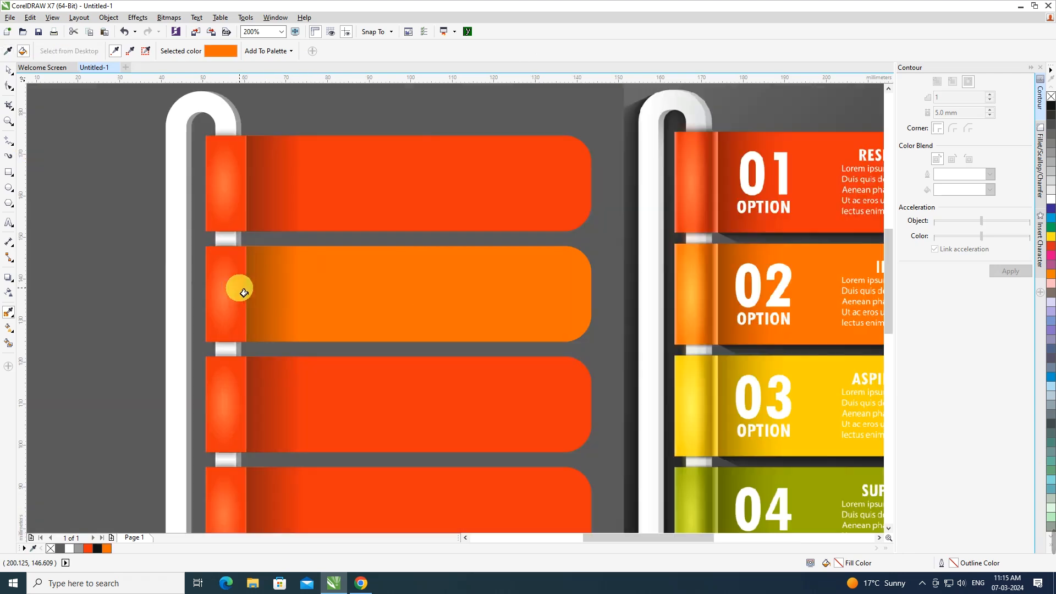
pyautogui.press('space')
pyautogui.click(233, 278)
pyautogui.press('g')
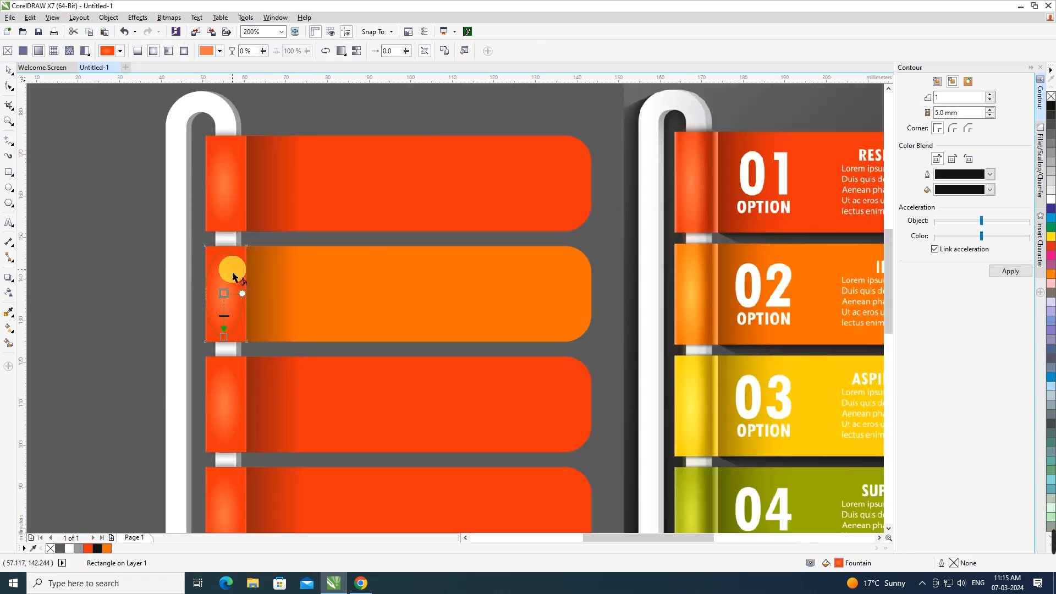
pyautogui.click(224, 337)
pyautogui.click(251, 333)
pyautogui.click(274, 357)
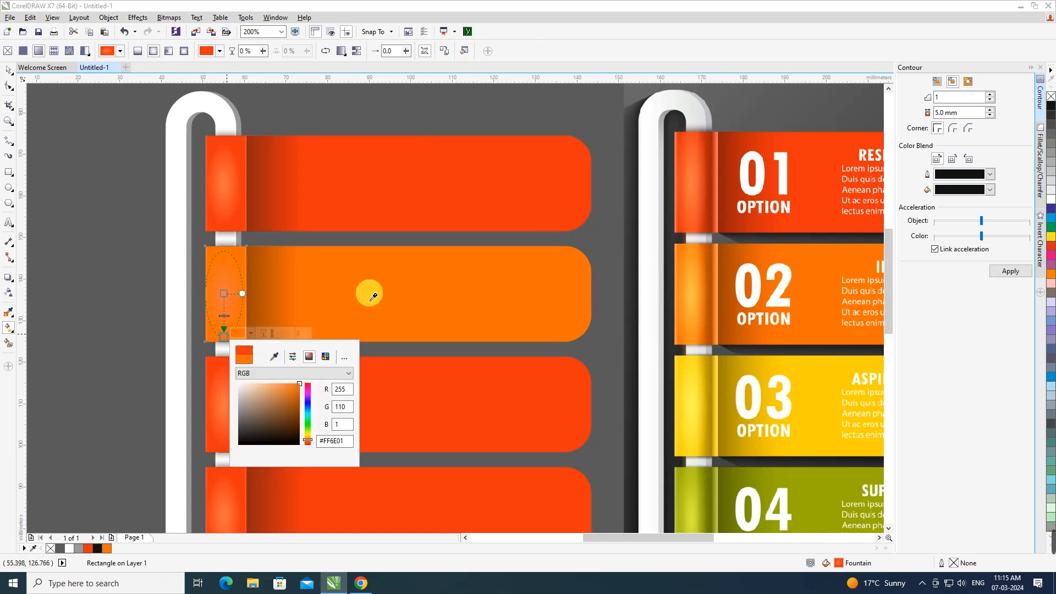
# - Set the centre colour of the second tab's fountain fill to light orange #FFB741, sampled from the reference's option 02 tab
pyautogui.click(224, 297)
pyautogui.click(224, 293)
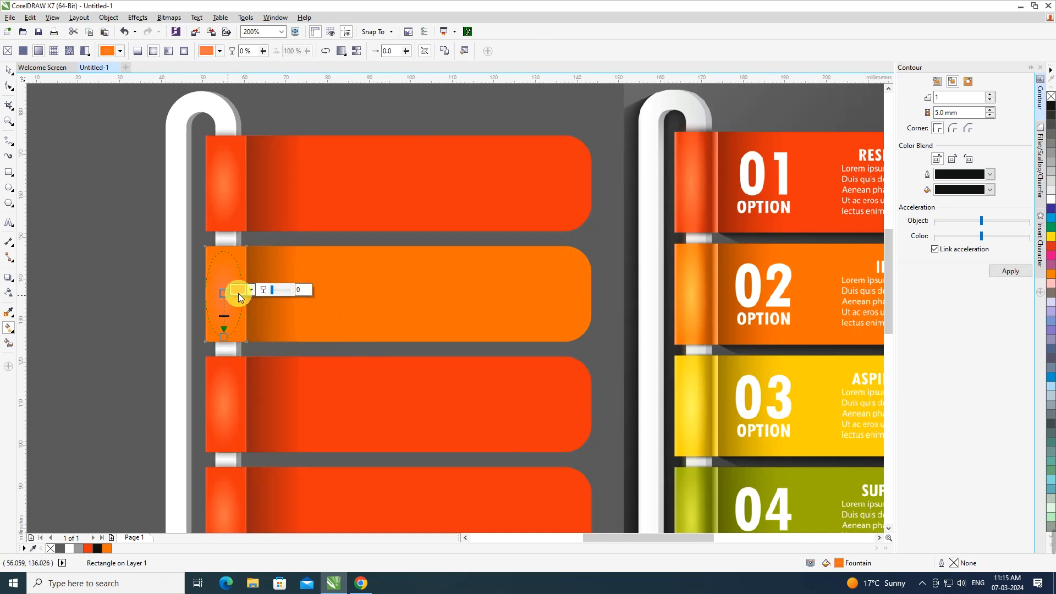
pyautogui.click(239, 290)
pyautogui.click(280, 314)
pyautogui.click(691, 297)
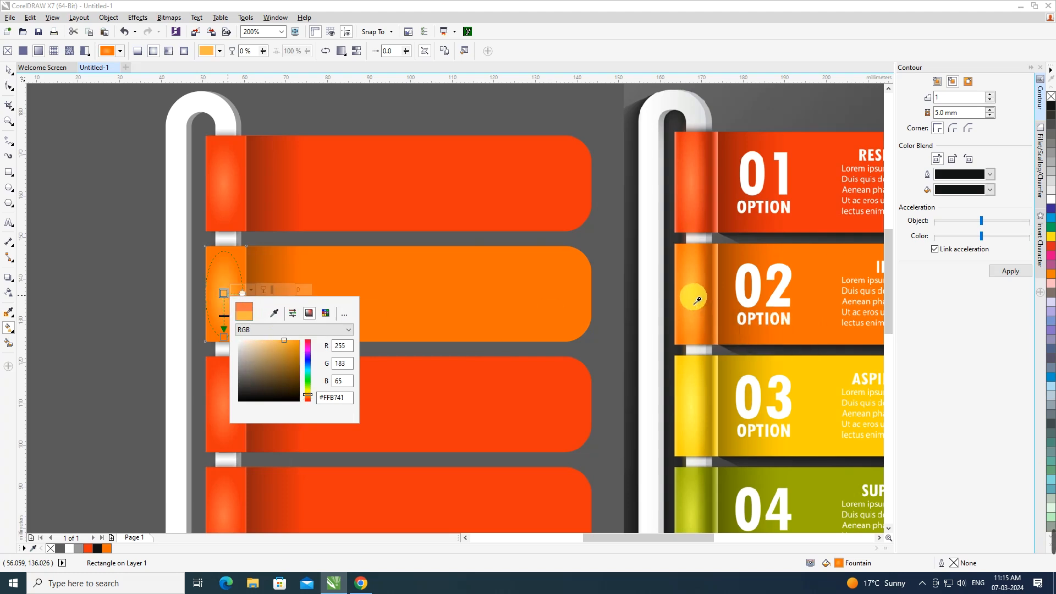
pyautogui.click(9, 70)
# - Fill the third banner with the yellow sampled from the reference's option 03 banner
pyautogui.scroll(-1, 216, 164)
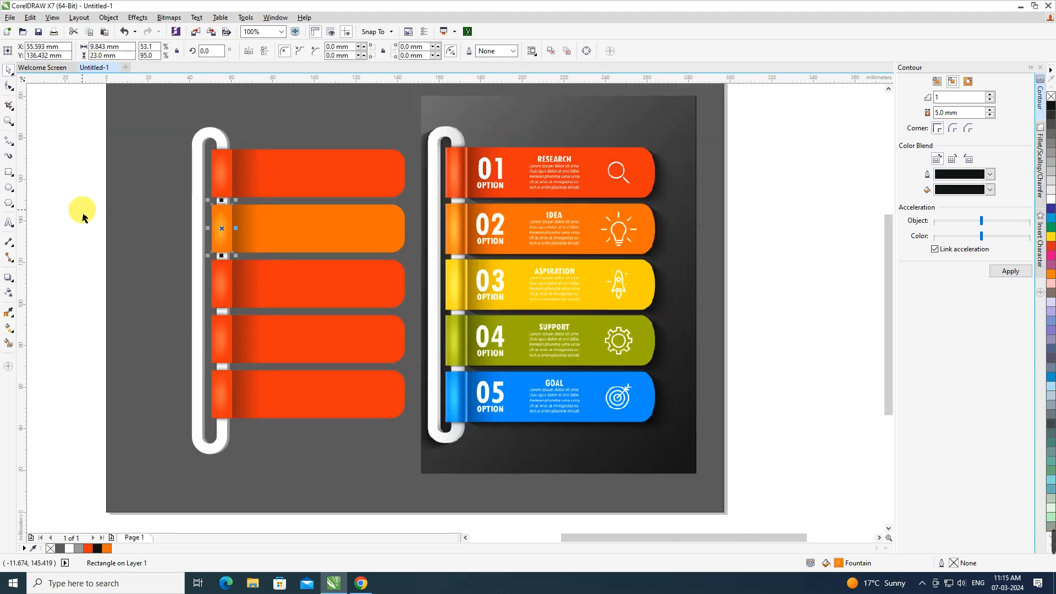
pyautogui.click(83, 212)
pyautogui.click(8, 312)
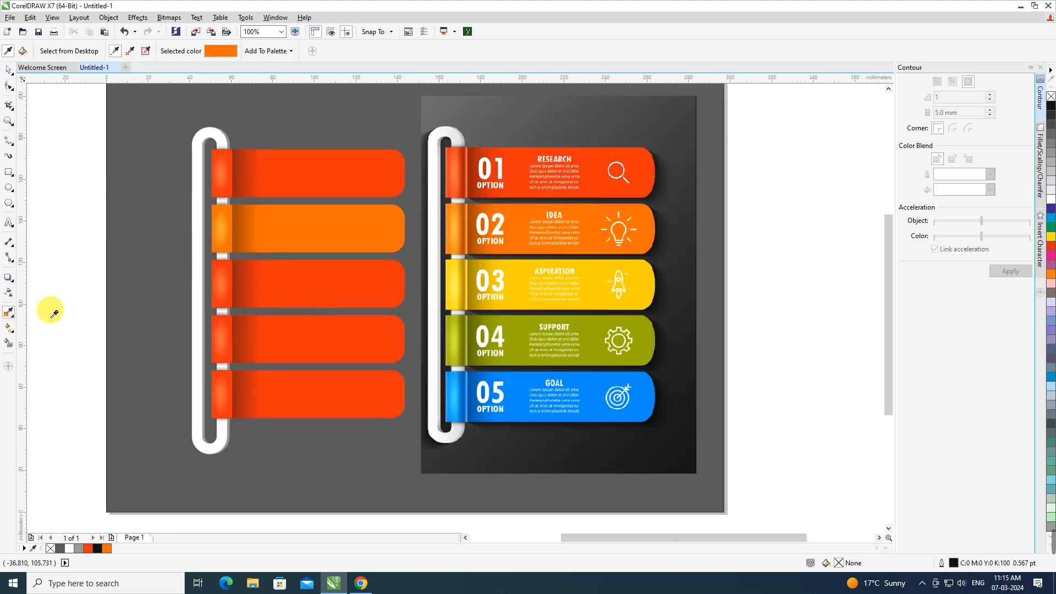
pyautogui.click(534, 270)
pyautogui.click(365, 295)
# - Set the centre colour of the third tab's fountain fill to light yellow #FEF455, sampled from the reference's option 03 tab
pyautogui.scroll(1, 254, 286)
pyautogui.press('space')
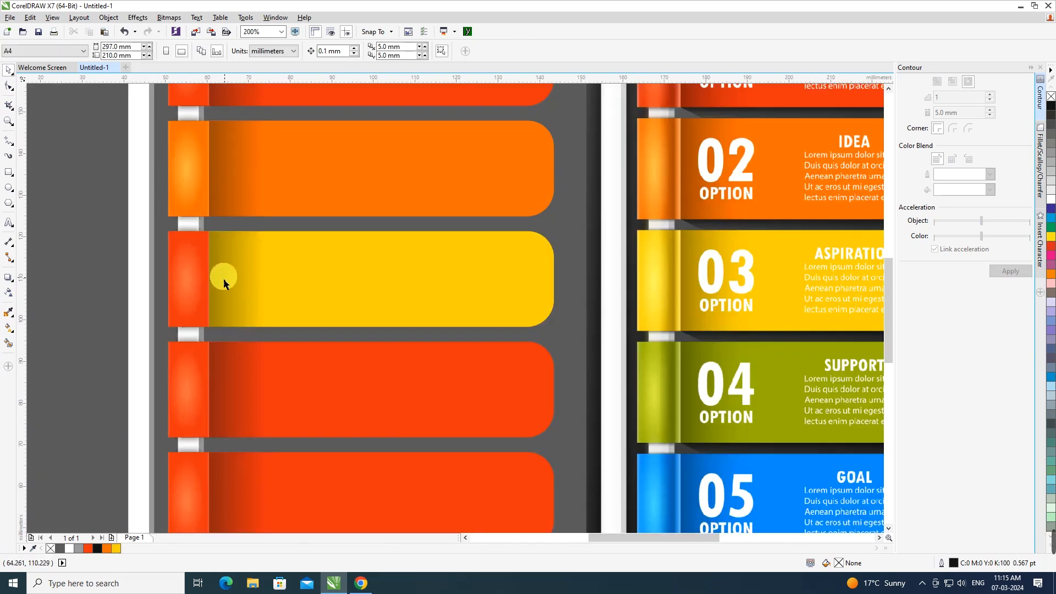
pyautogui.click(185, 254)
pyautogui.press('g')
pyautogui.click(186, 279)
pyautogui.click(215, 277)
pyautogui.click(237, 299)
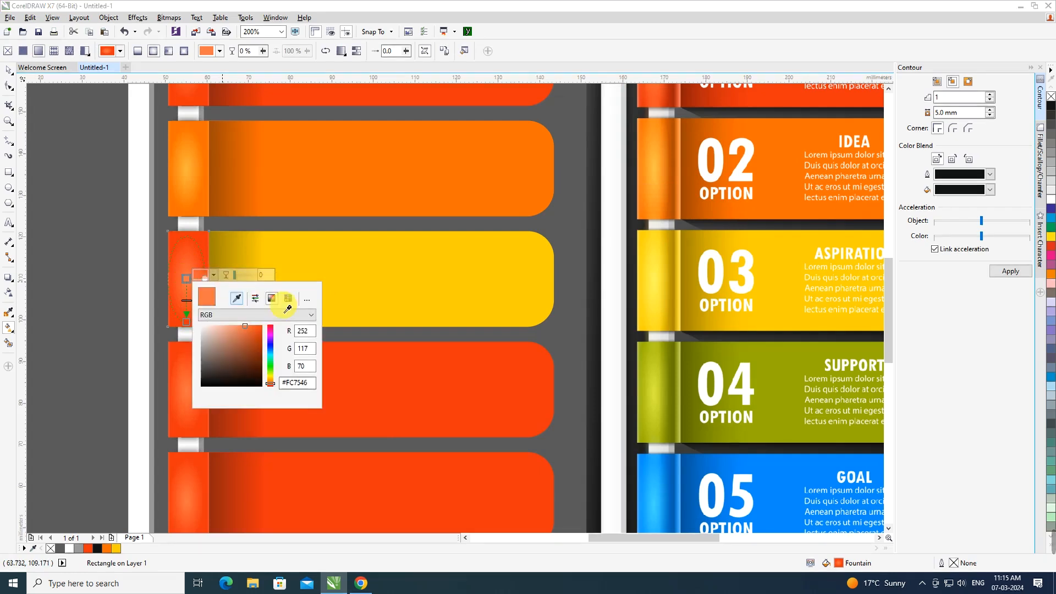
pyautogui.click(660, 279)
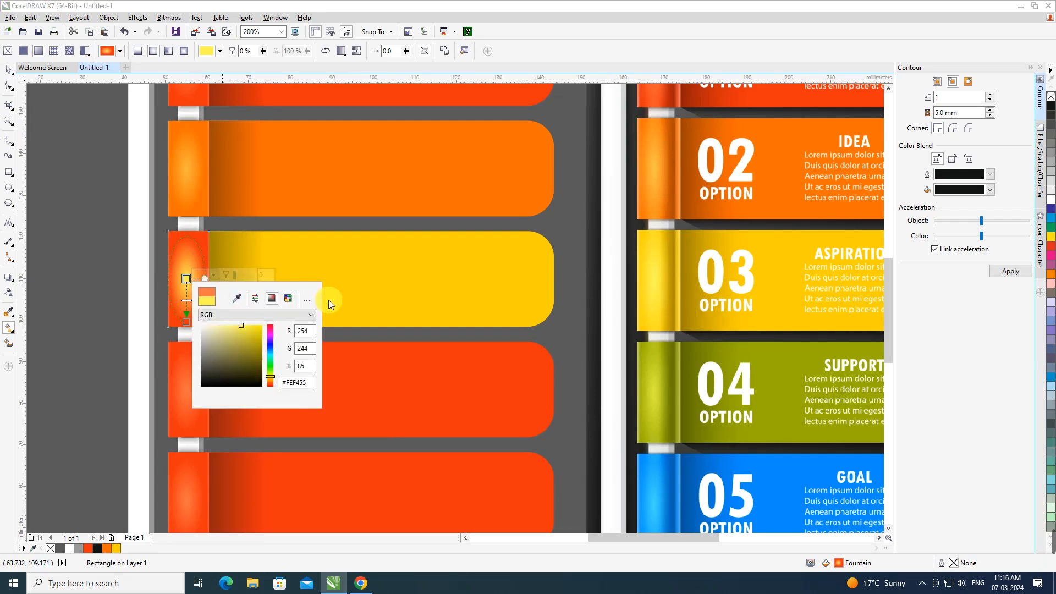
# - Replace the outer colour of the third tab's fountain fill with the yellow sampled from the third banner
pyautogui.click(186, 320)
pyautogui.click(214, 319)
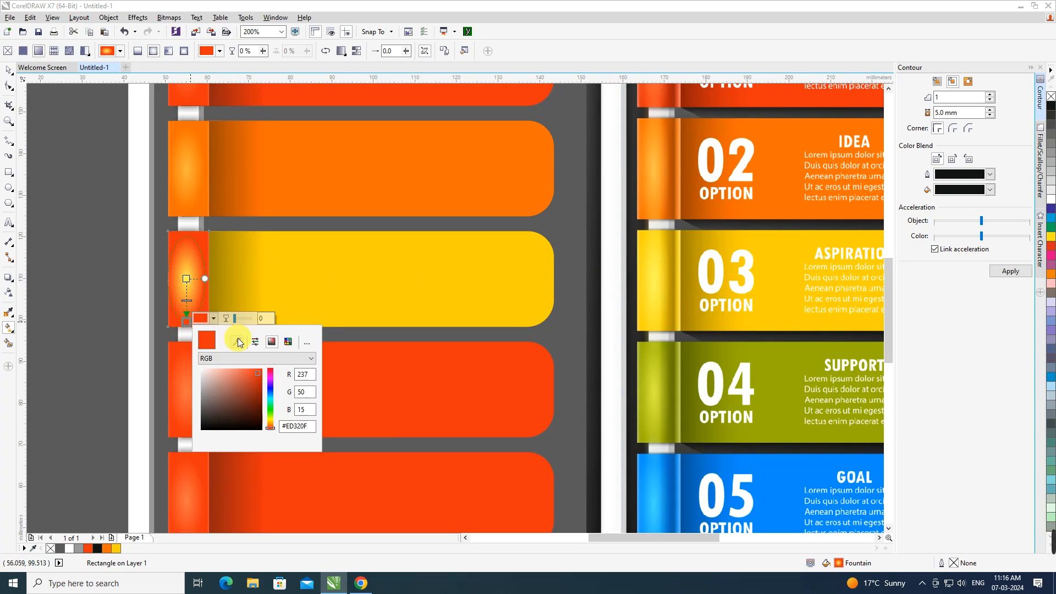
pyautogui.click(236, 342)
pyautogui.click(206, 283)
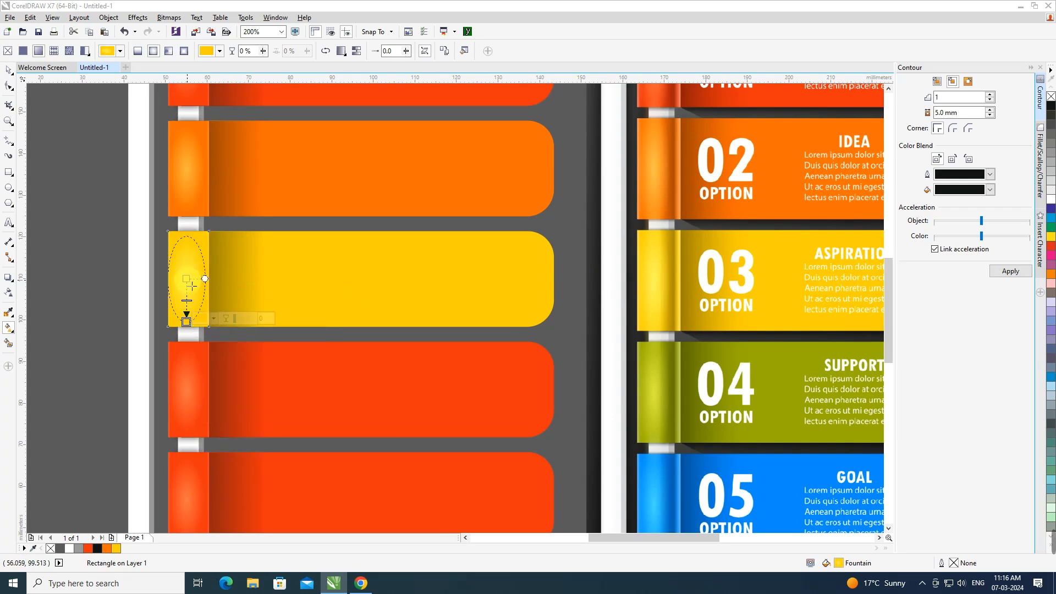
# - Adjust the centre colour of the third tab's fountain fill to #FFF459
pyautogui.click(188, 280)
pyautogui.click(214, 275)
pyautogui.click(241, 325)
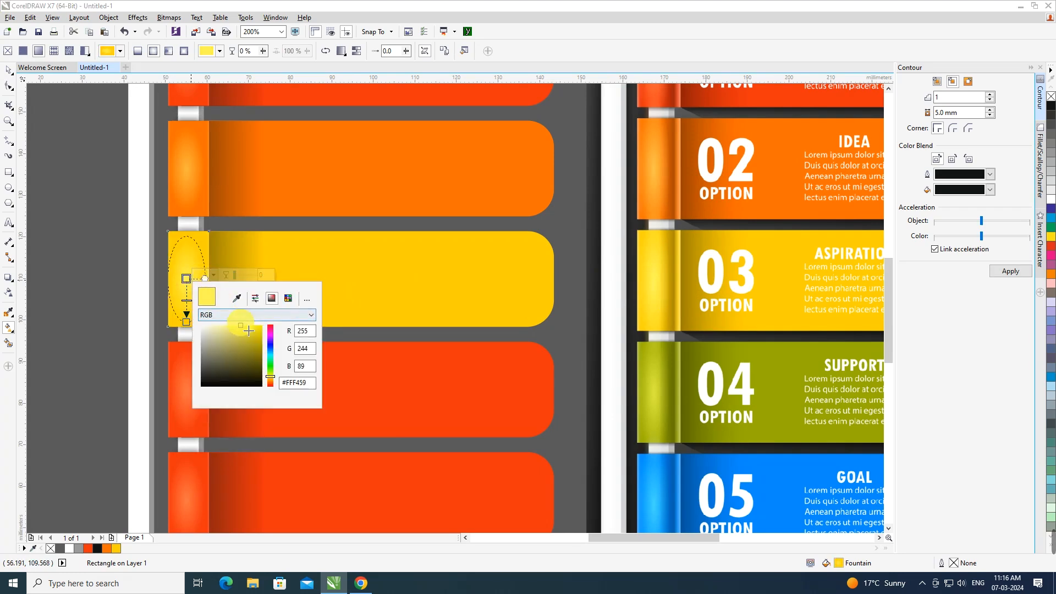
pyautogui.click(9, 70)
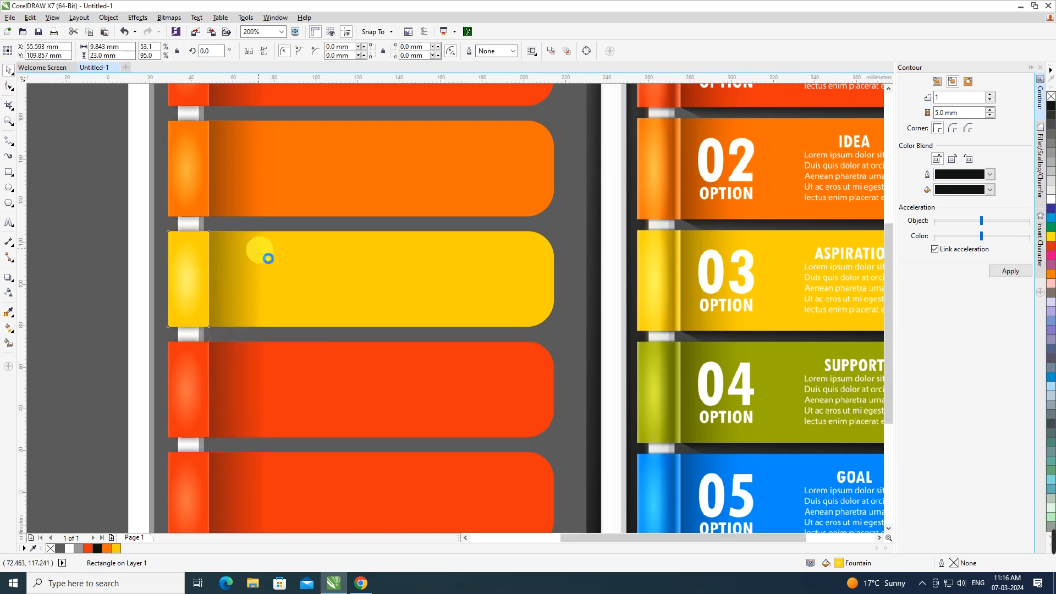
# - Fill the fourth banner with the olive green sampled from the reference's option 04 banner
pyautogui.scroll(-2, 260, 249)
pyautogui.click(124, 264)
pyautogui.click(292, 295)
pyautogui.press('z')
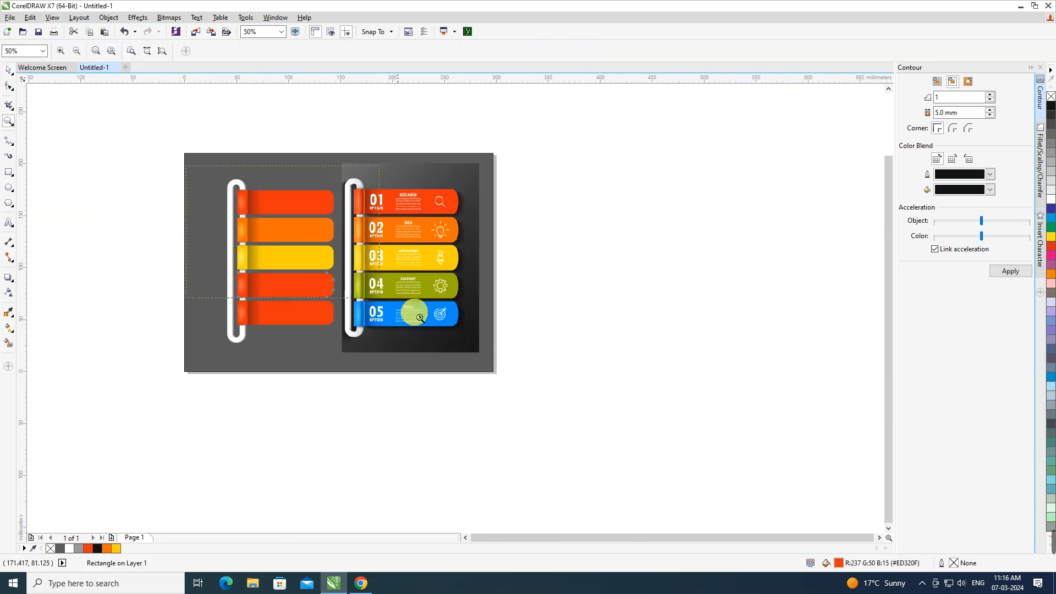
pyautogui.scroll(2, 564, 372)
pyautogui.click(8, 311)
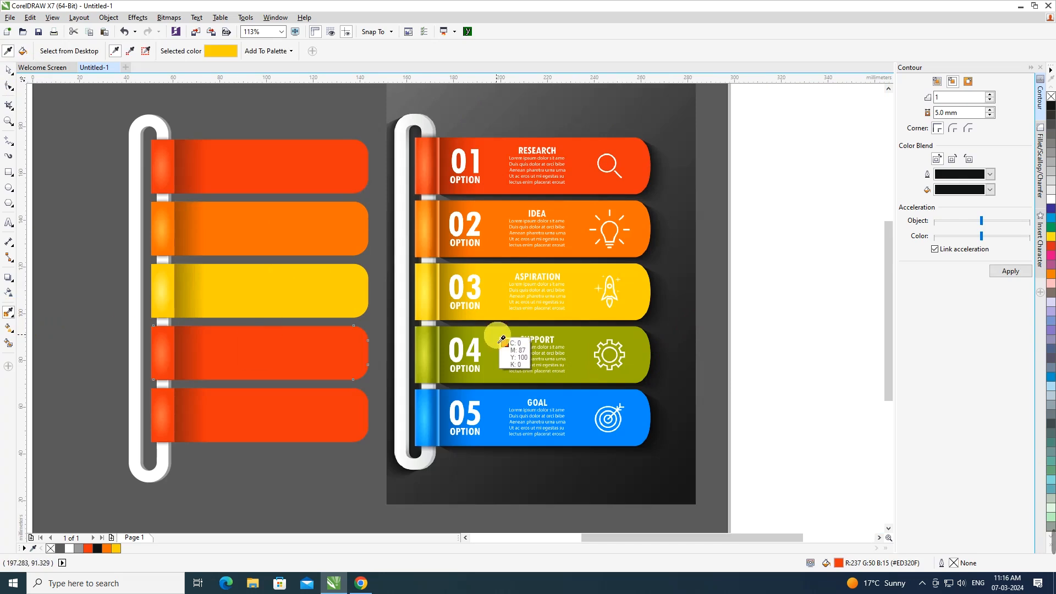
pyautogui.click(504, 343)
pyautogui.click(337, 352)
# - Set the outer colour of the fourth tab's fountain fill to olive green #99AD00, sampled from the fourth banner
pyautogui.press('space')
pyautogui.scroll(2, 175, 348)
pyautogui.click(158, 333)
pyautogui.press('g')
pyautogui.click(143, 411)
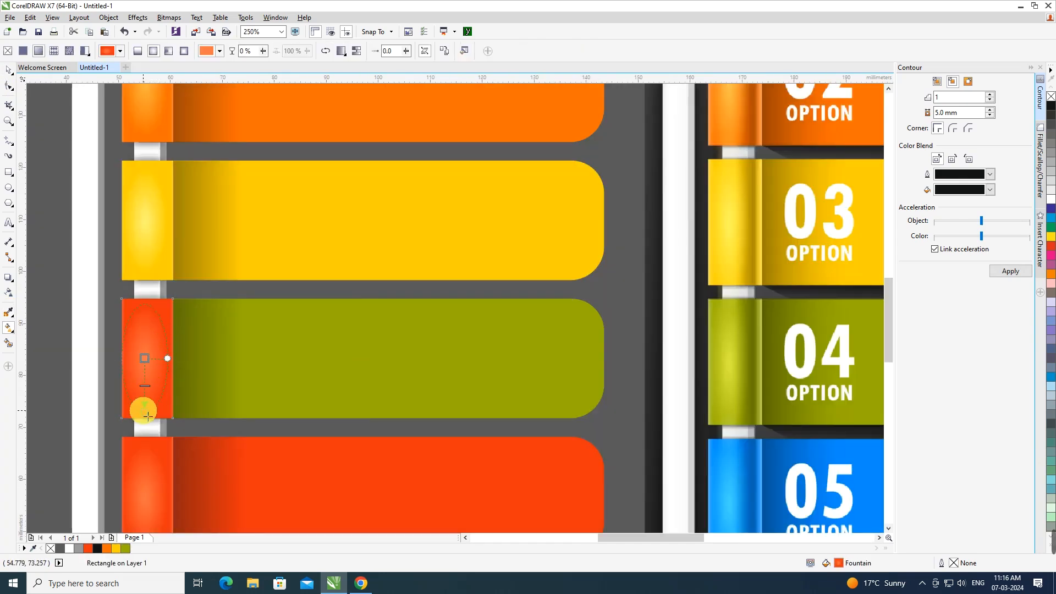
pyautogui.click(171, 408)
pyautogui.click(196, 430)
pyautogui.click(562, 364)
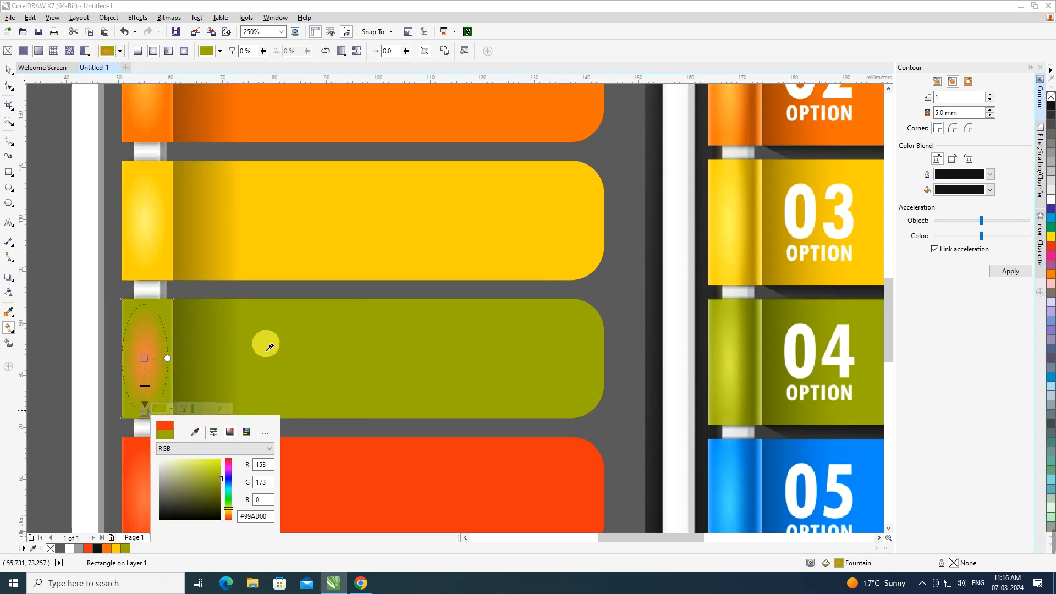
# - Set the centre colour of the fourth tab's fountain fill to light green #D3DF33
pyautogui.click(145, 358)
pyautogui.click(172, 354)
pyautogui.click(195, 377)
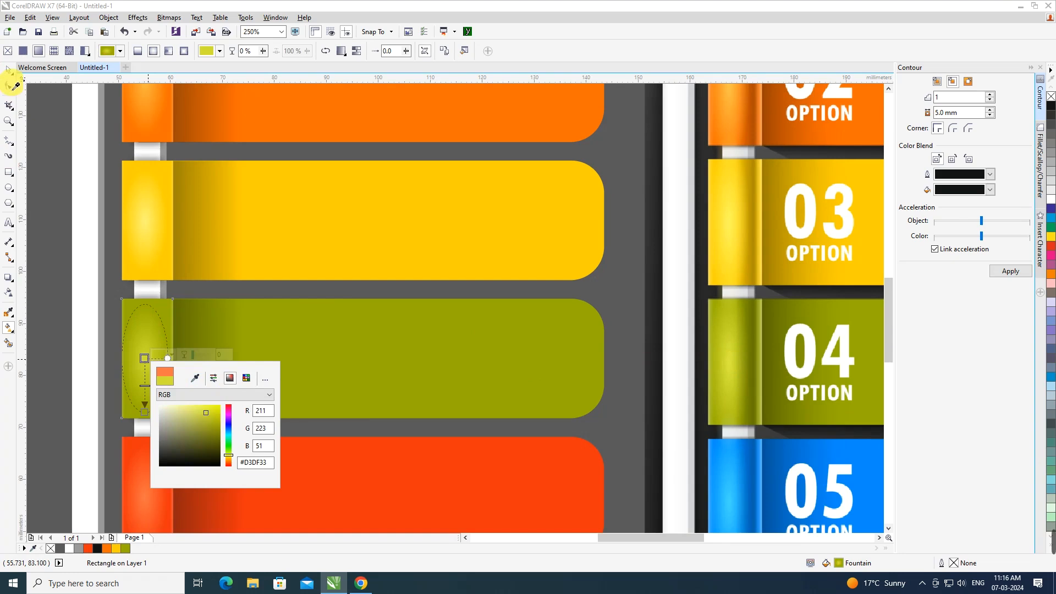
pyautogui.click(9, 71)
# - Fill the fifth banner with blue #008CFF sampled from the reference's option 05 banner
pyautogui.scroll(-1, 239, 199)
pyautogui.click(269, 348)
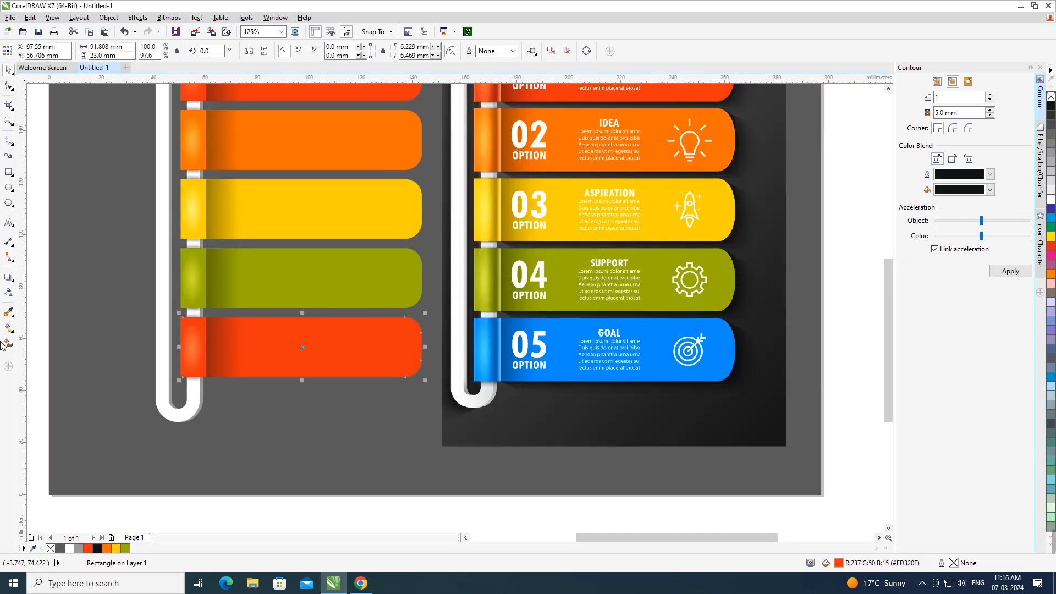
pyautogui.click(9, 312)
pyautogui.click(580, 340)
pyautogui.click(385, 353)
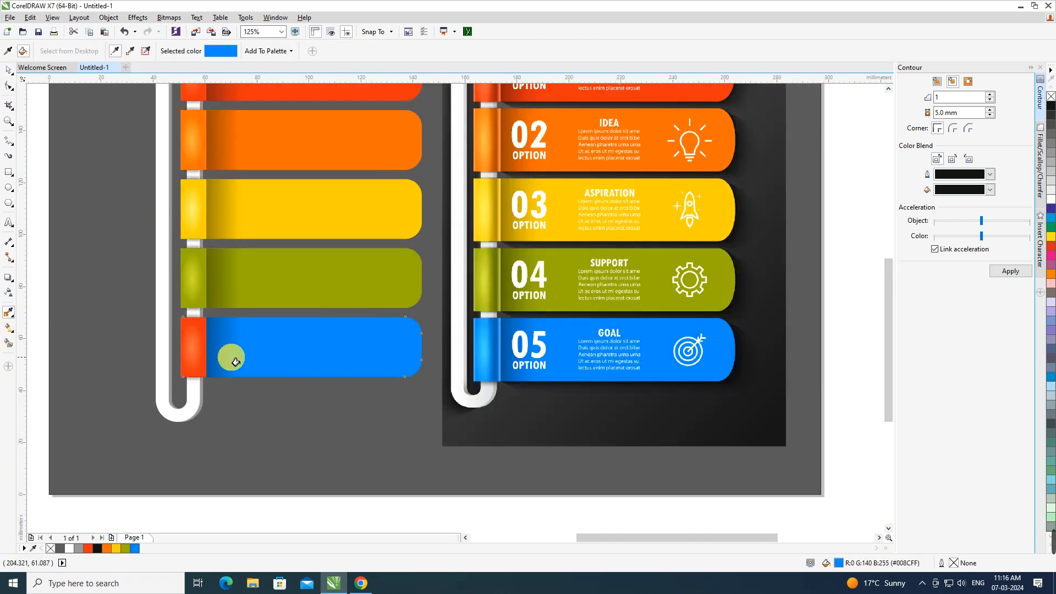
# - Replace the outer colour of the fifth tab's fountain fill with the blue sampled from the reference's option 05 banner
pyautogui.press('space')
pyautogui.click(204, 363)
pyautogui.press('g')
pyautogui.click(192, 374)
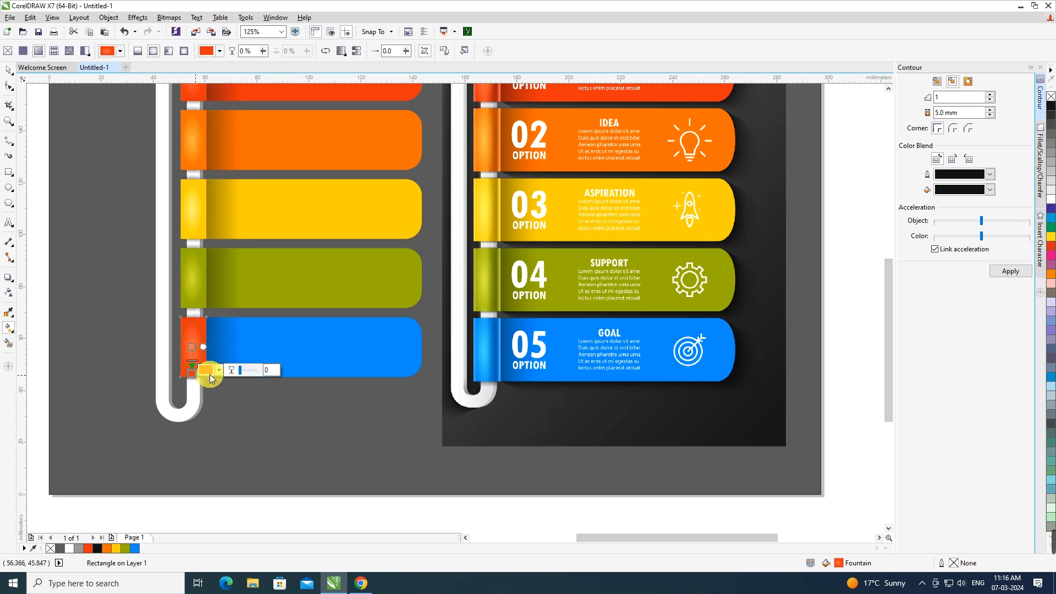
pyautogui.click(208, 370)
pyautogui.click(241, 393)
pyautogui.click(550, 352)
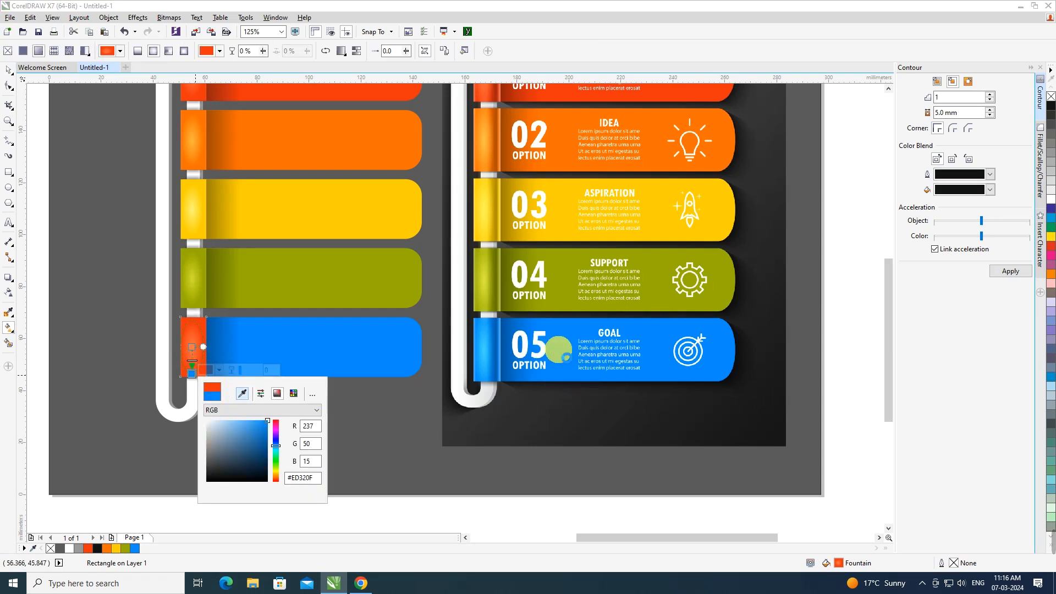